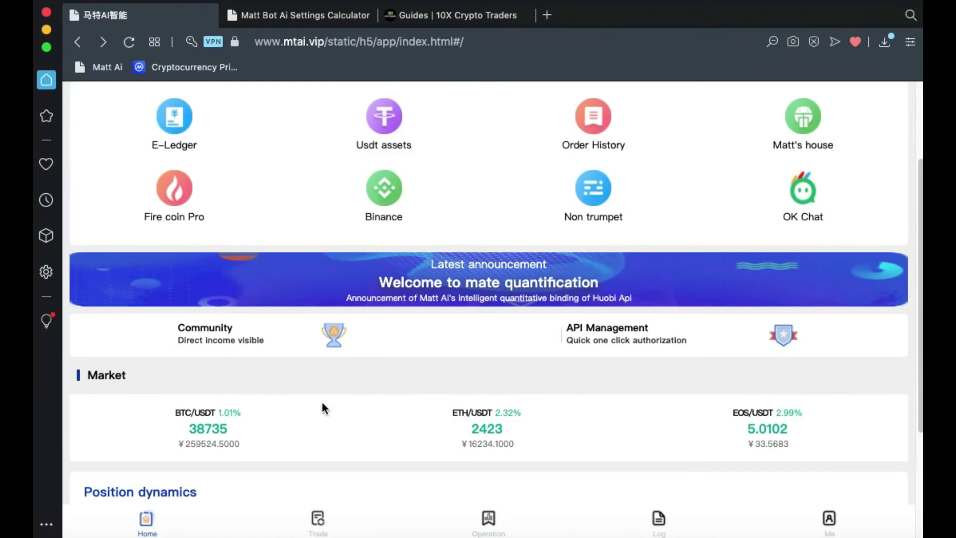
Step: Open the strategy settings of the ETH/USDT pair from the Binance trade list
{"action": "left_click", "coordinate": [320, 521]}
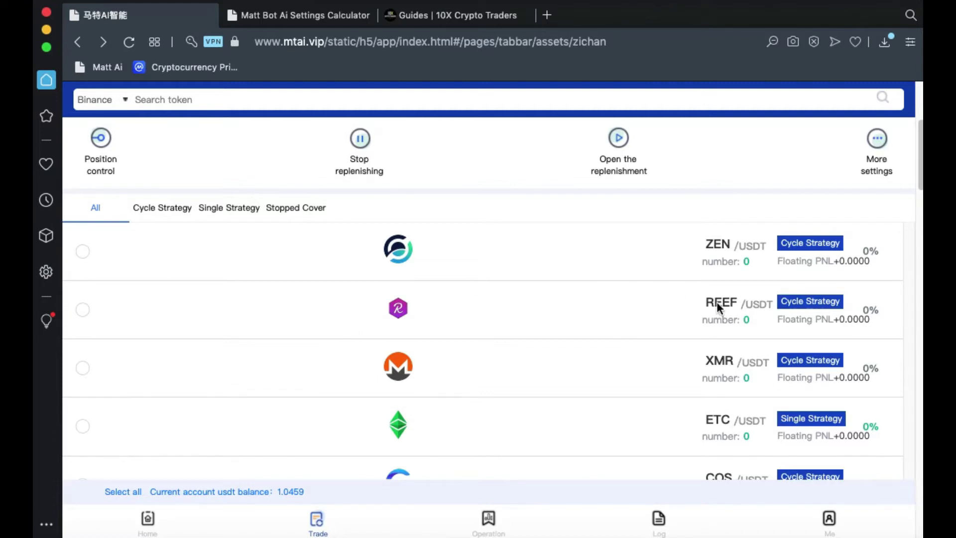
{"action": "scroll", "coordinate": [570, 354], "scroll_direction": "down", "scroll_amount": 10}
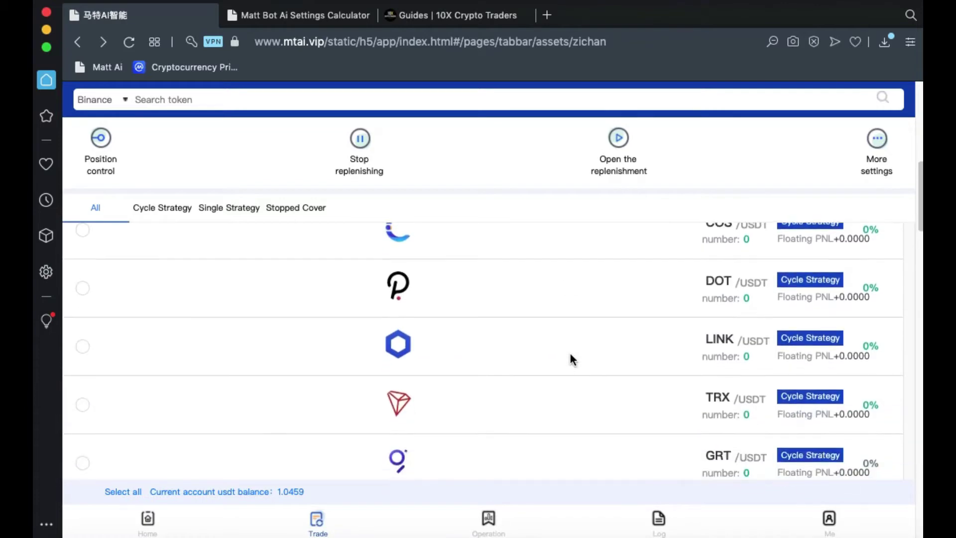
{"action": "scroll", "coordinate": [569, 353], "scroll_direction": "down", "scroll_amount": 3}
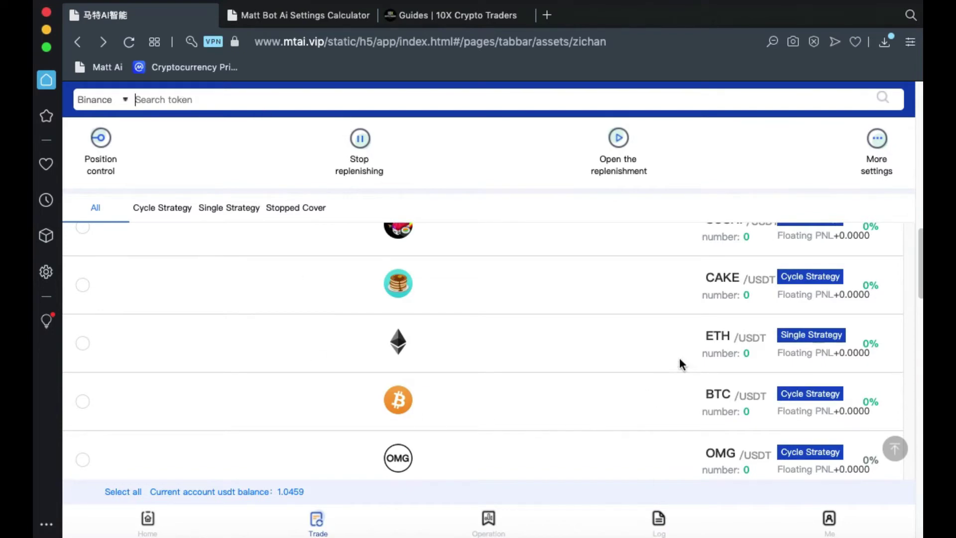
{"action": "left_click", "coordinate": [718, 338]}
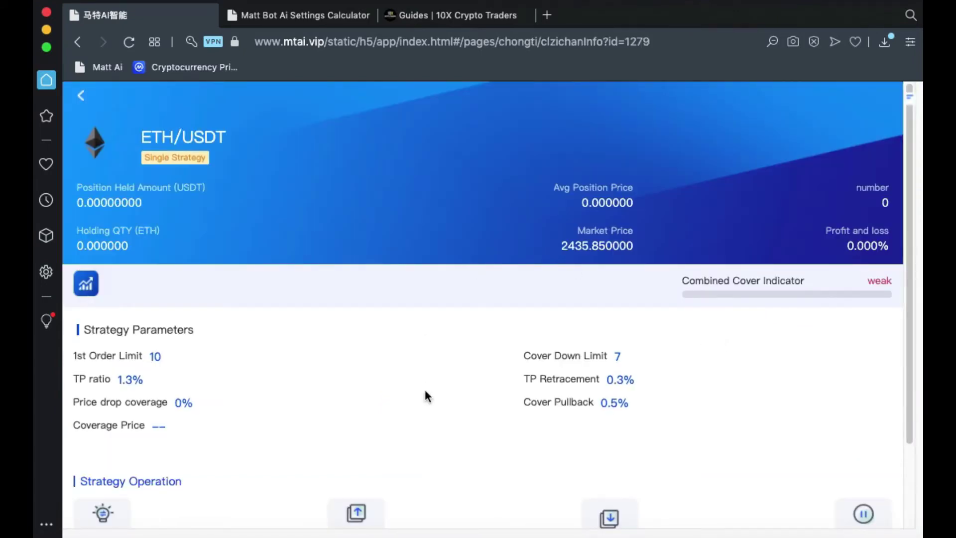
{"action": "scroll", "coordinate": [349, 417], "scroll_direction": "down", "scroll_amount": 3}
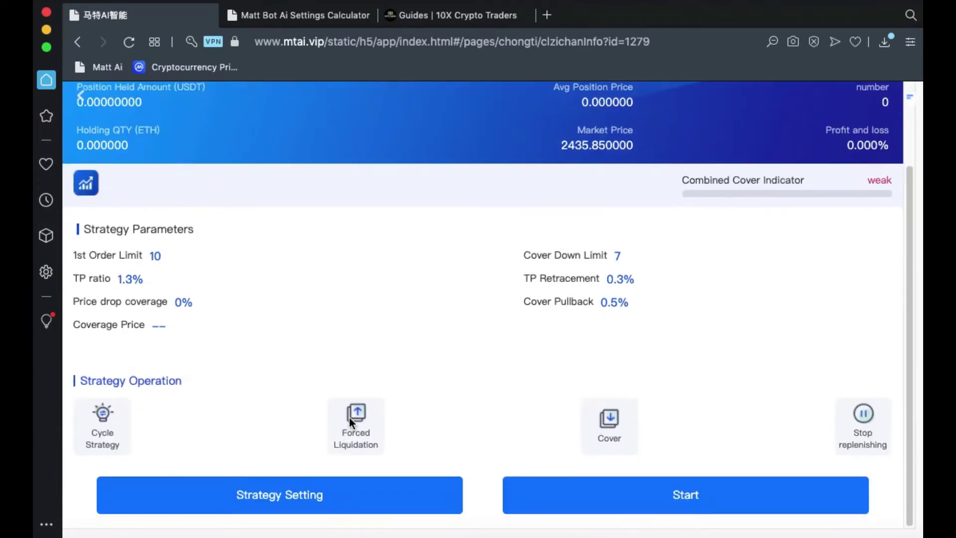
{"action": "left_click", "coordinate": [300, 493]}
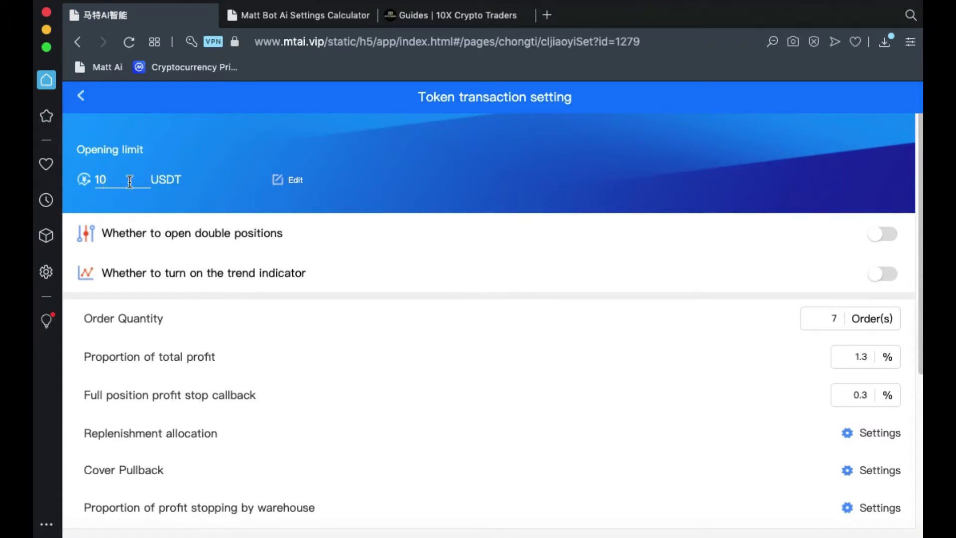
Step: Switch to the Matt Bot Ai Settings Calculator and set Total Invested to 5000 and # Of Coins To Trade to 6
{"action": "left_click", "coordinate": [297, 19]}
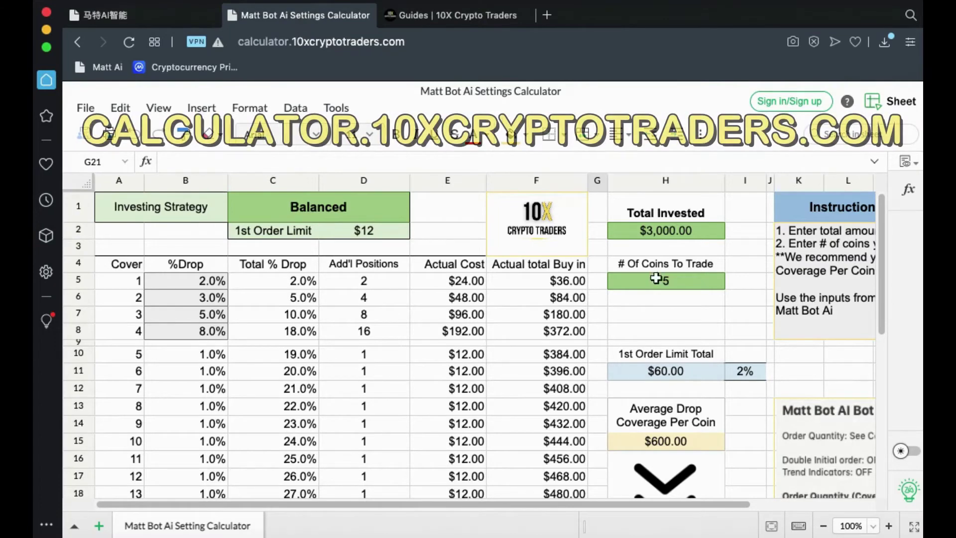
{"action": "left_click", "coordinate": [675, 232]}
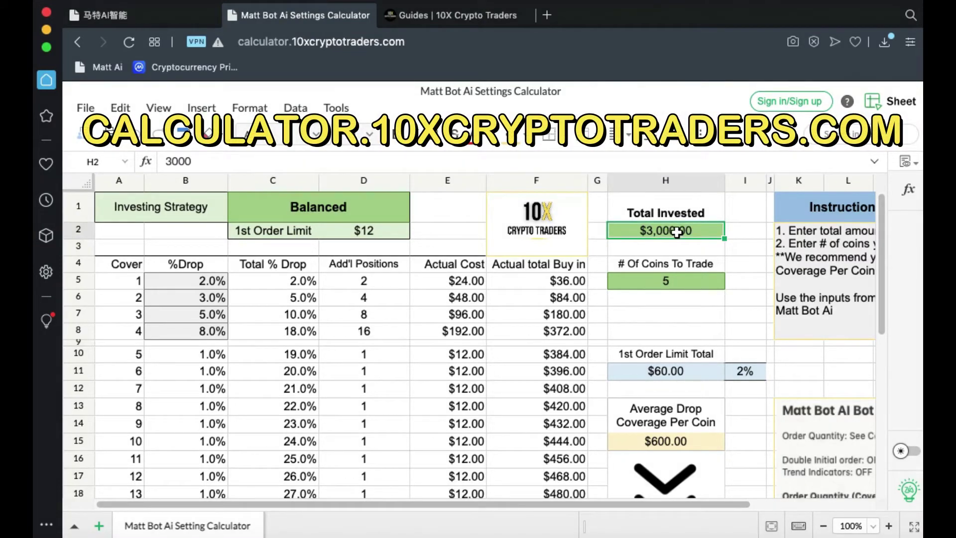
{"action": "type", "text": "5000"}
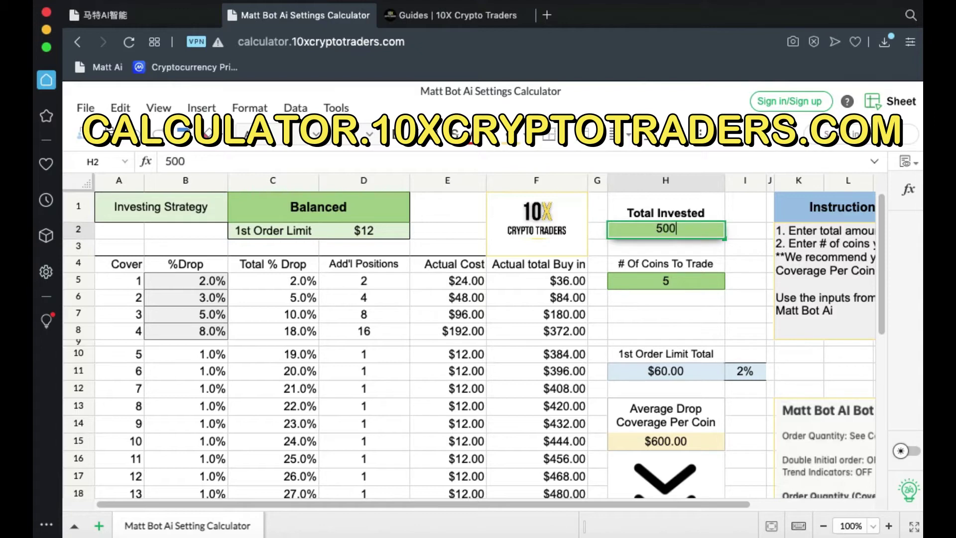
{"action": "key", "text": "Tab"}
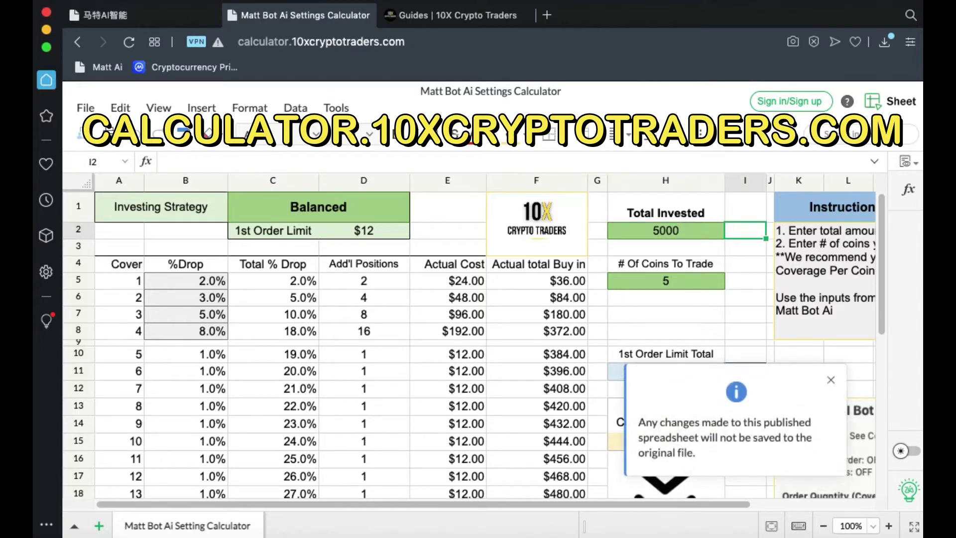
{"action": "left_click", "coordinate": [830, 379]}
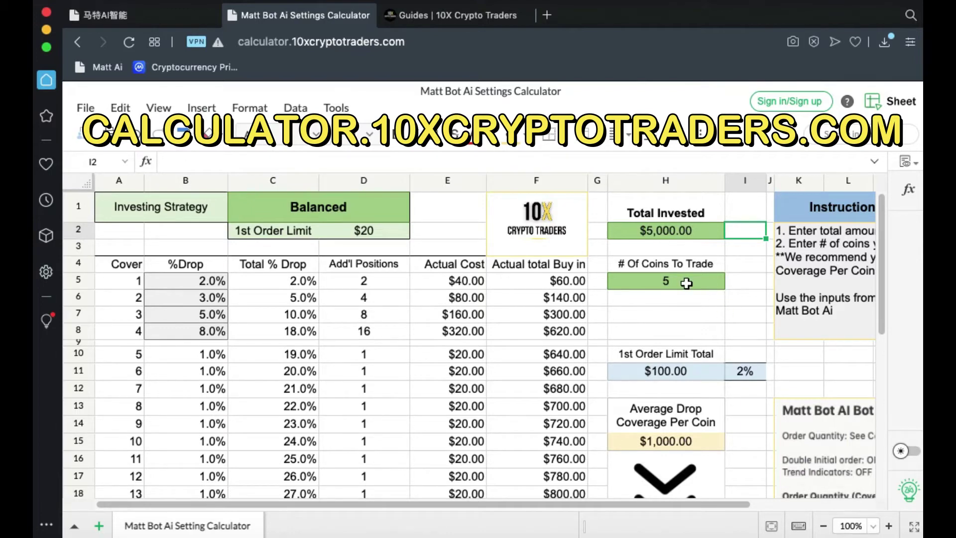
{"action": "left_click", "coordinate": [687, 283]}
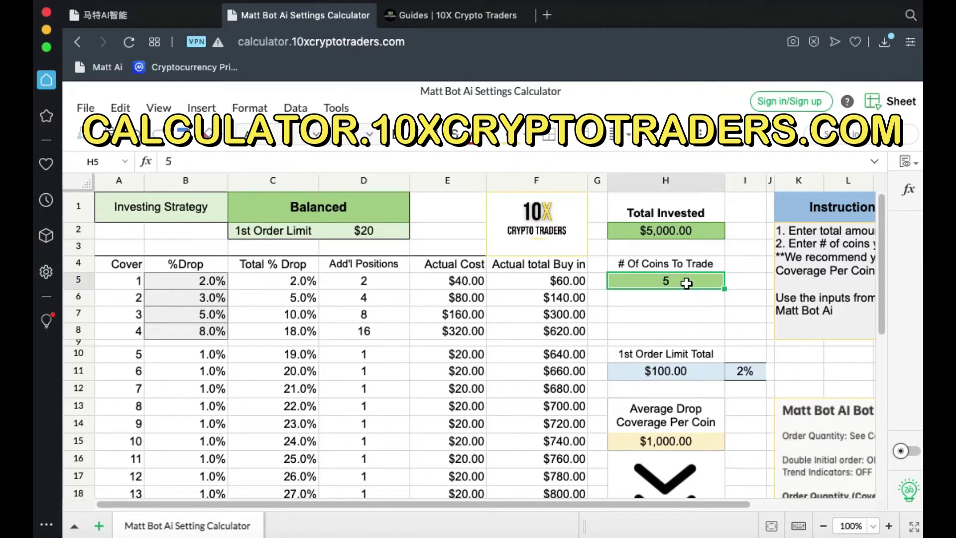
{"action": "type", "text": "6"}
{"action": "key", "text": "Return"}
Step: Examine the calculator's instructions, the average drop coverage per coin against the drop cover zone, and the 1st Order Limit
{"action": "scroll", "coordinate": [553, 314], "scroll_direction": "right", "scroll_amount": 4}
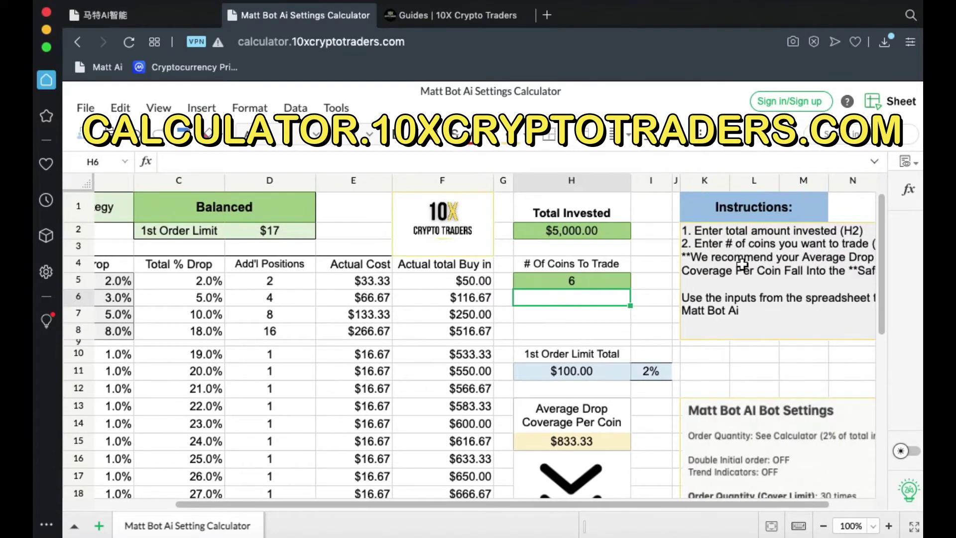
{"action": "scroll", "coordinate": [702, 247], "scroll_direction": "right", "scroll_amount": 1}
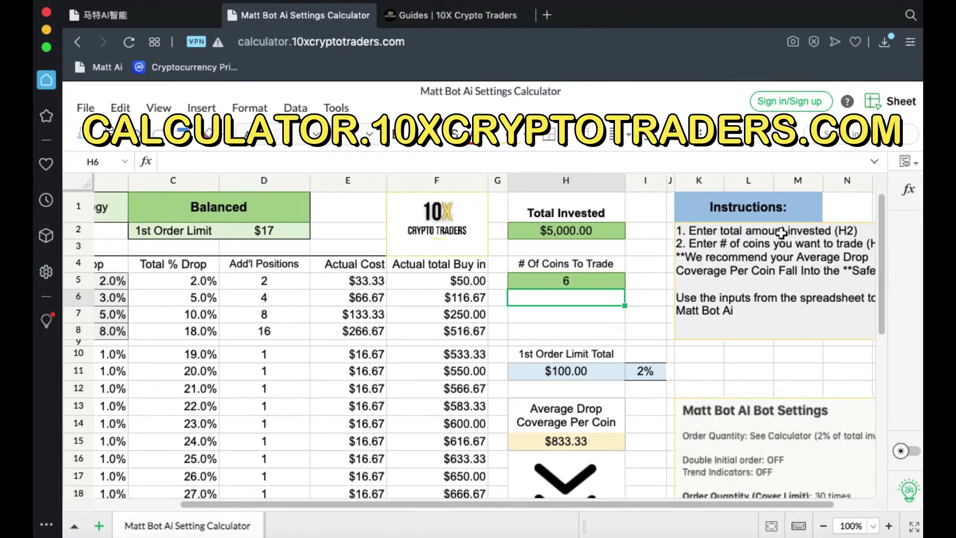
{"action": "scroll", "coordinate": [716, 298], "scroll_direction": "down", "scroll_amount": 5}
{"action": "scroll", "coordinate": [505, 291], "scroll_direction": "right", "scroll_amount": 1}
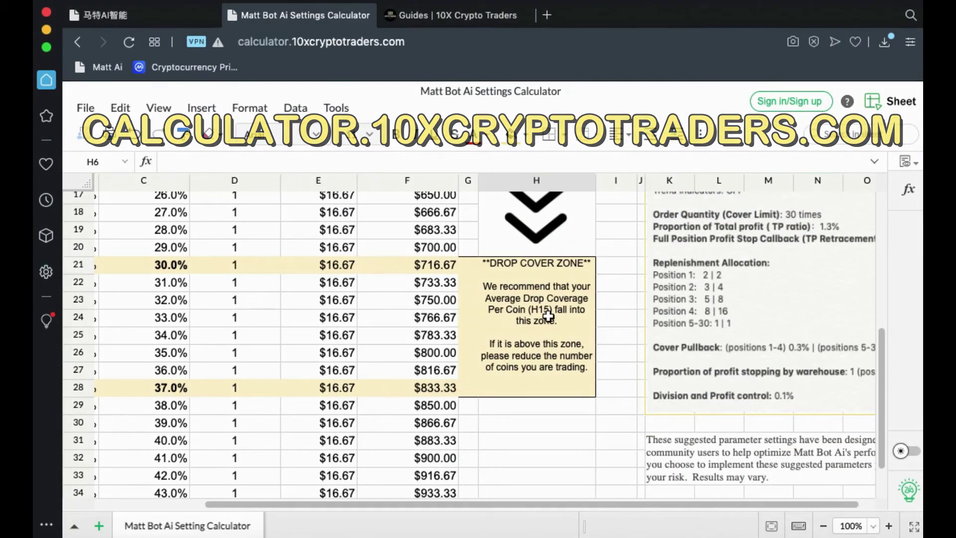
{"action": "scroll", "coordinate": [567, 294], "scroll_direction": "up", "scroll_amount": 2}
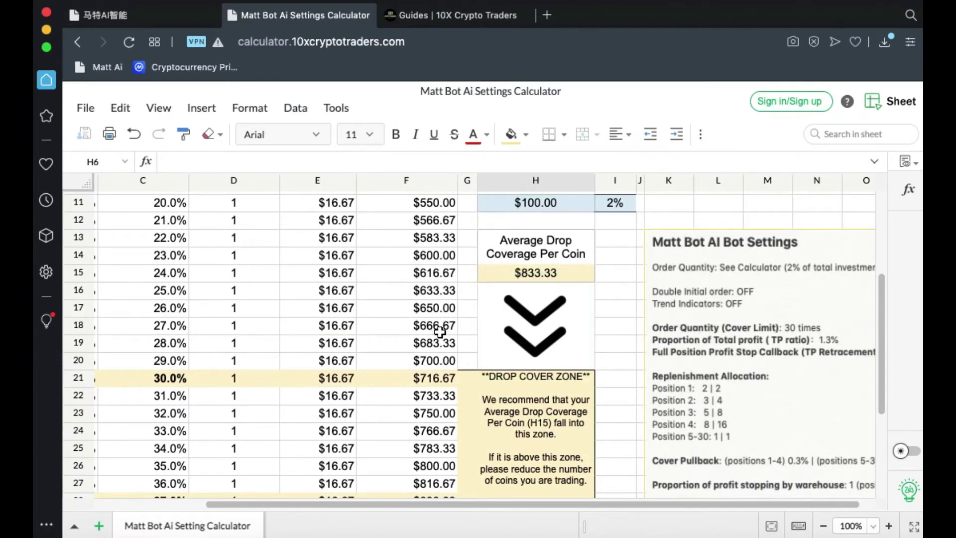
{"action": "scroll", "coordinate": [440, 331], "scroll_direction": "down", "scroll_amount": 2}
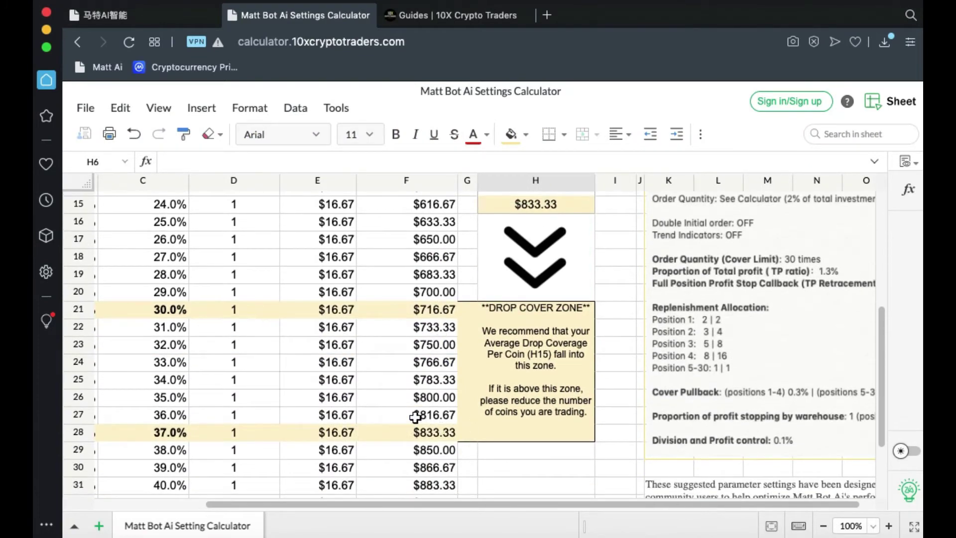
{"action": "left_click_drag", "start_coordinate": [363, 502], "coordinate": [247, 503]}
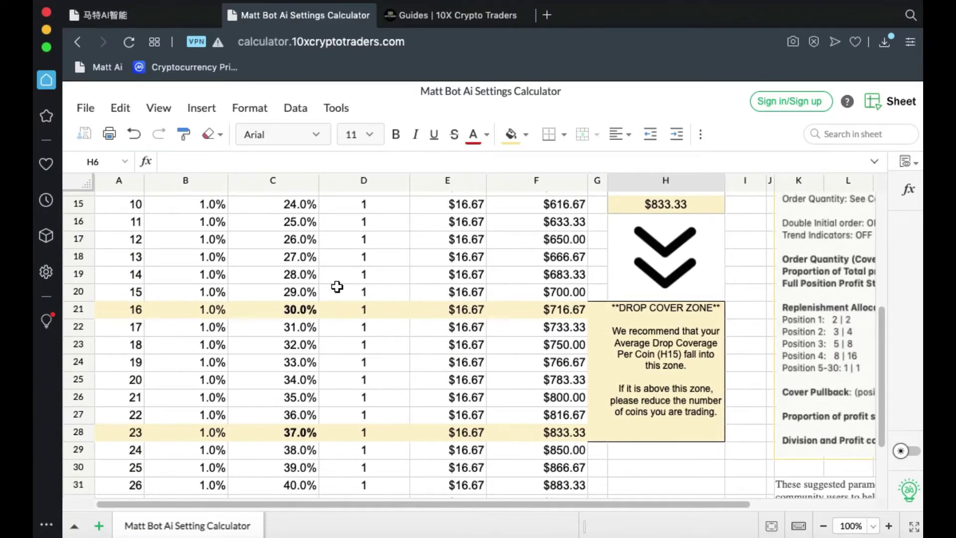
{"action": "scroll", "coordinate": [337, 287], "scroll_direction": "up", "scroll_amount": 3}
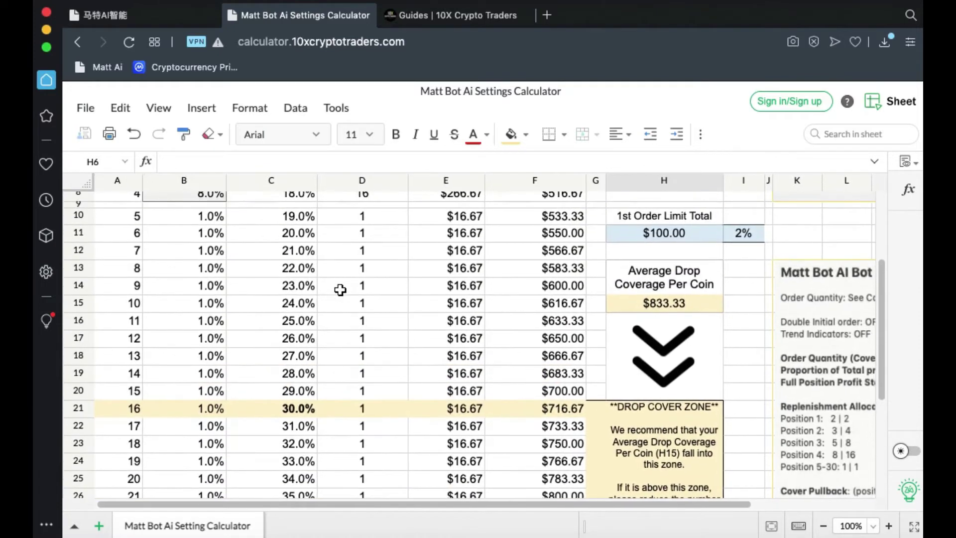
{"action": "scroll", "coordinate": [340, 289], "scroll_direction": "up", "scroll_amount": 4}
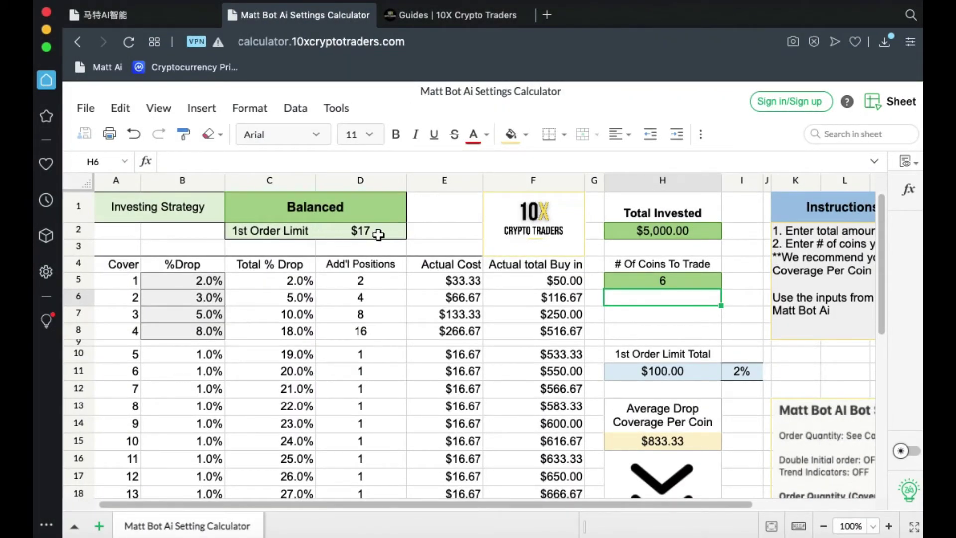
Step: Return to the Token transaction setting page and set the Opening limit to 17 USDT
{"action": "left_click", "coordinate": [140, 13]}
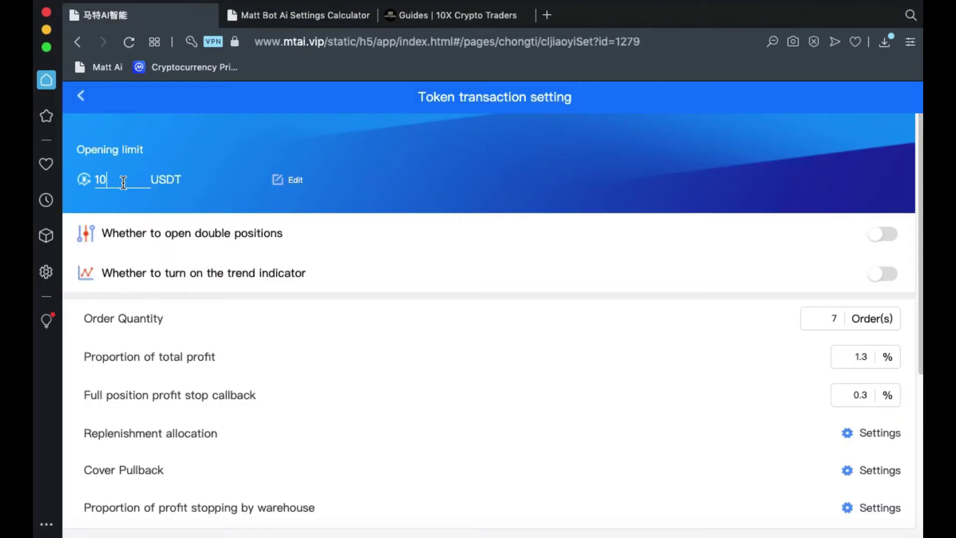
{"action": "key", "text": "BackSpace"}
{"action": "type", "text": "7"}
Step: Check the calculator's recommended bot settings, and set the Order Quantity on the Token transaction setting page to 30 orders
{"action": "left_click", "coordinate": [306, 16]}
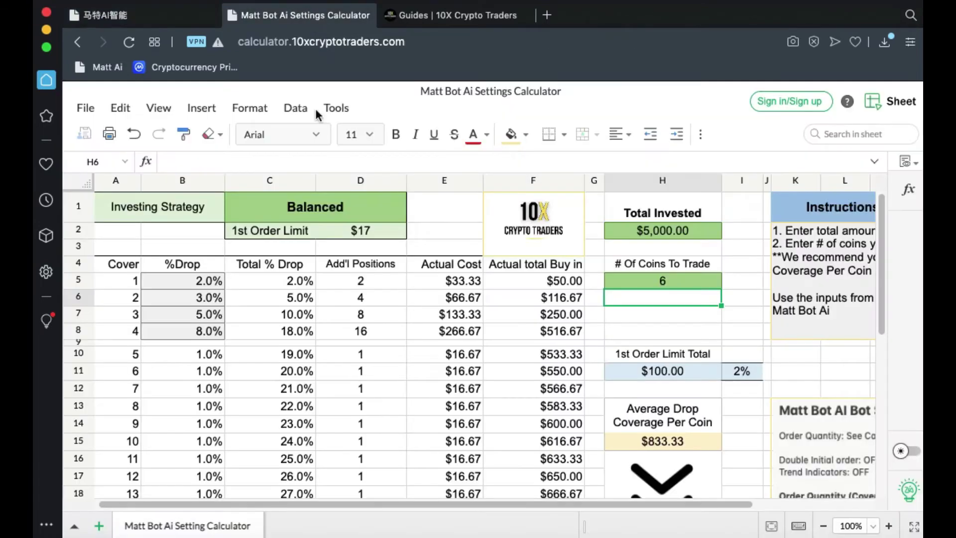
{"action": "scroll", "coordinate": [544, 370], "scroll_direction": "down", "scroll_amount": 5}
{"action": "scroll", "coordinate": [547, 363], "scroll_direction": "right", "scroll_amount": 2}
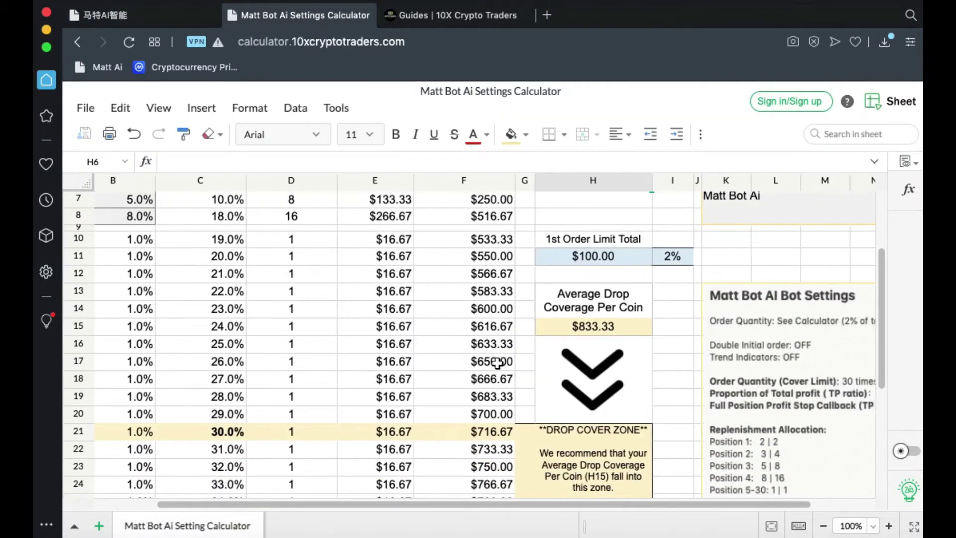
{"action": "scroll", "coordinate": [478, 365], "scroll_direction": "right", "scroll_amount": 3}
{"action": "scroll", "coordinate": [584, 363], "scroll_direction": "down", "scroll_amount": 1}
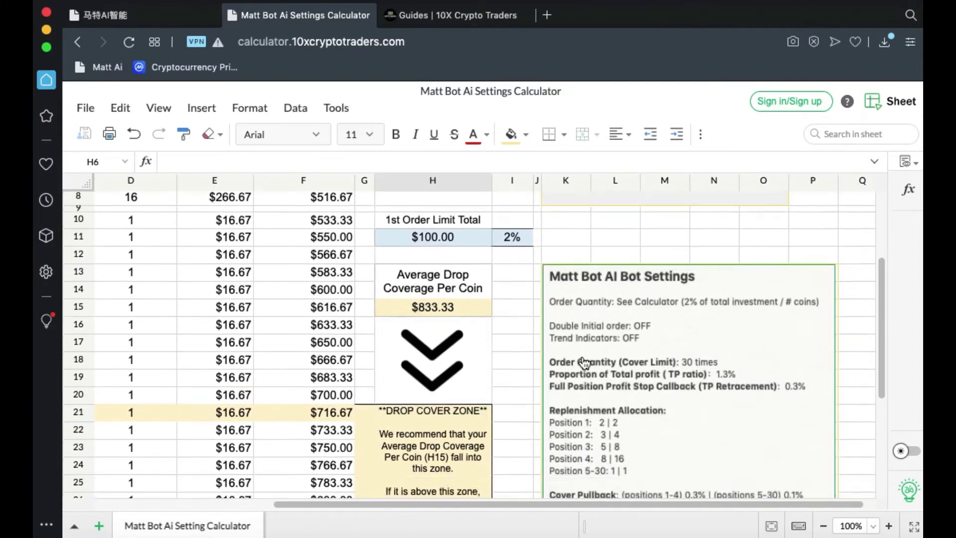
{"action": "scroll", "coordinate": [584, 363], "scroll_direction": "down", "scroll_amount": 5}
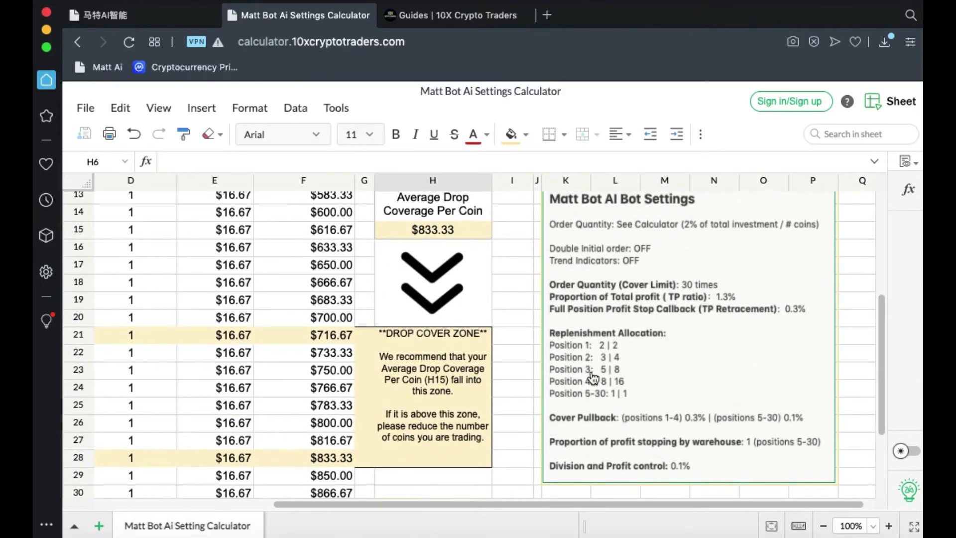
{"action": "left_click", "coordinate": [140, 23]}
{"action": "scroll", "coordinate": [249, 274], "scroll_direction": "down", "scroll_amount": 2}
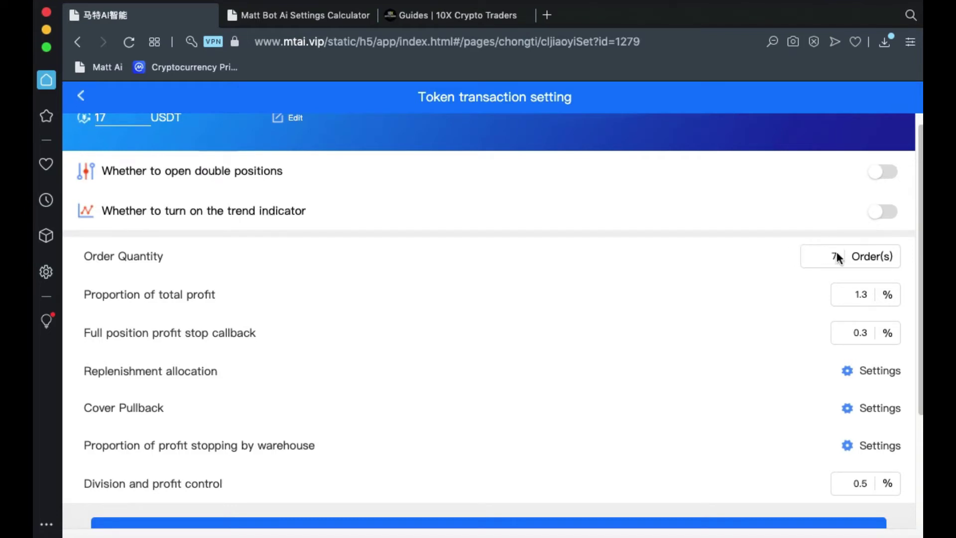
{"action": "key", "text": "BackSpace"}
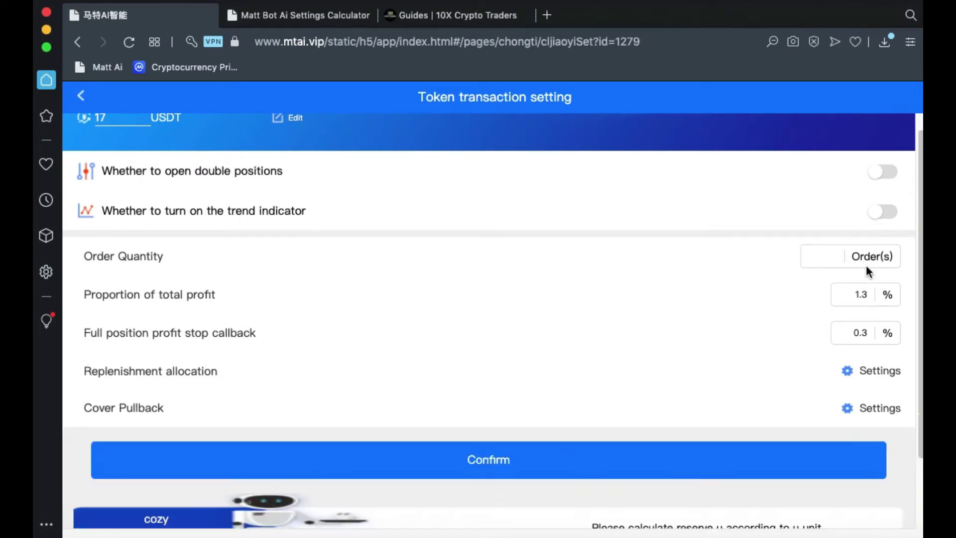
{"action": "type", "text": "30"}
{"action": "key", "text": "Tab"}
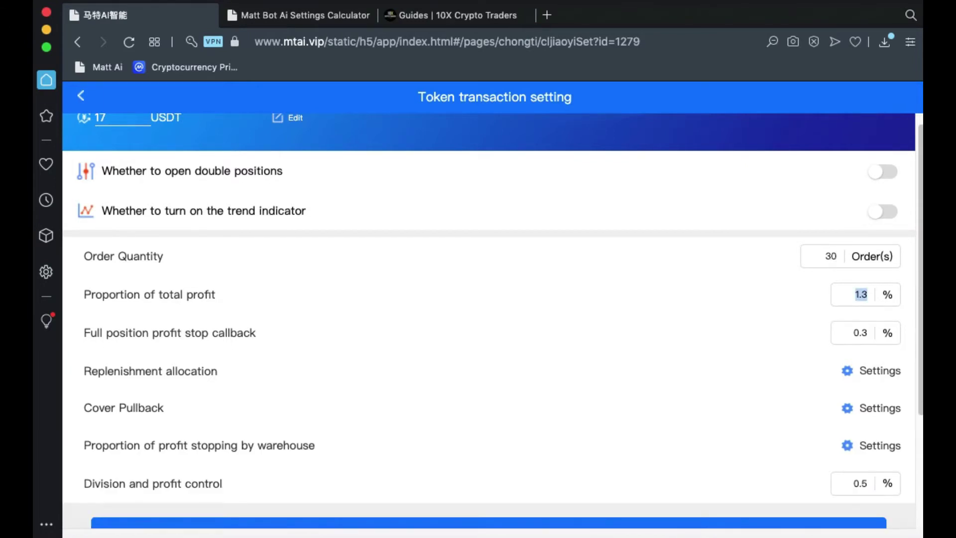
{"action": "key", "text": "Tab"}
Step: Open the Replenishment allocation settings and set the 4 Time price drop to 8%
{"action": "left_click", "coordinate": [882, 371]}
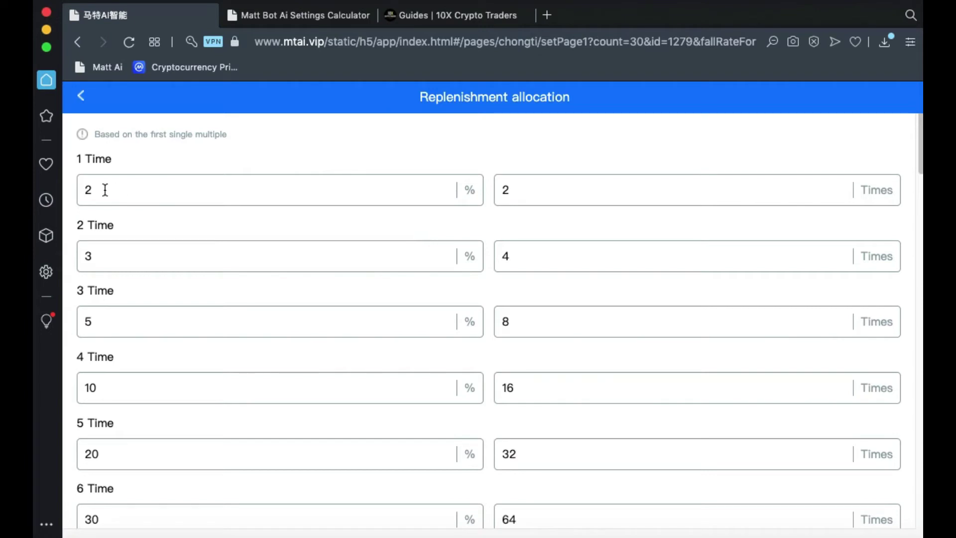
{"action": "left_click", "coordinate": [100, 384]}
{"action": "key", "text": "BackSpace"}
{"action": "key", "text": "BackSpace"}
{"action": "type", "text": "8"}
Step: Set Replenishment allocation entries 5 Time through 30 Time to 1% and 1 Times each, and save the allocation
{"action": "scroll", "coordinate": [181, 431], "scroll_direction": "down", "scroll_amount": 3}
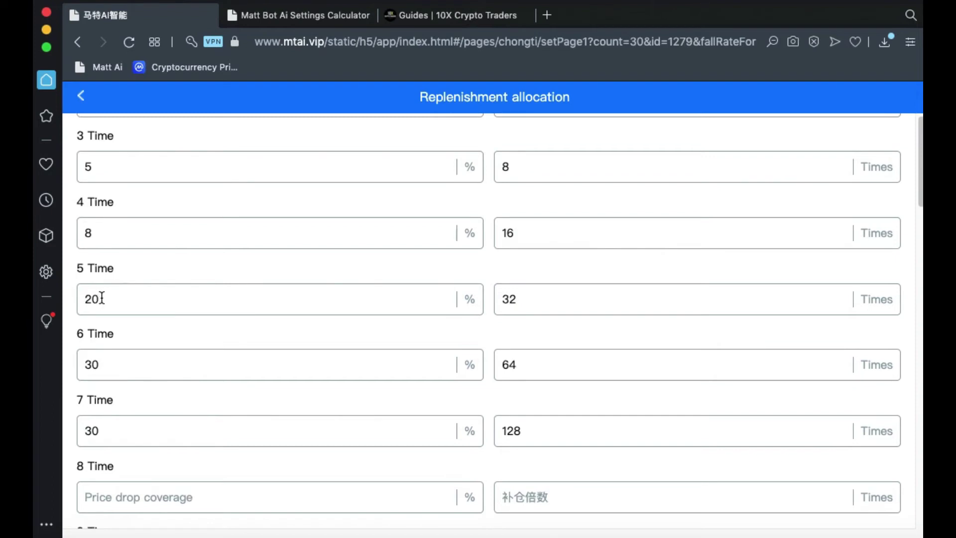
{"action": "left_click_drag", "start_coordinate": [102, 298], "coordinate": [70, 299]}
{"action": "type", "text": "1"}
{"action": "key", "text": "Tab"}
{"action": "type", "text": "1"}
{"action": "key", "text": "Tab"}
{"action": "type", "text": "1"}
{"action": "key", "text": "Tab"}
{"action": "type", "text": "1\t1\t1\t1\t1\t1\t1\t1\t1"}
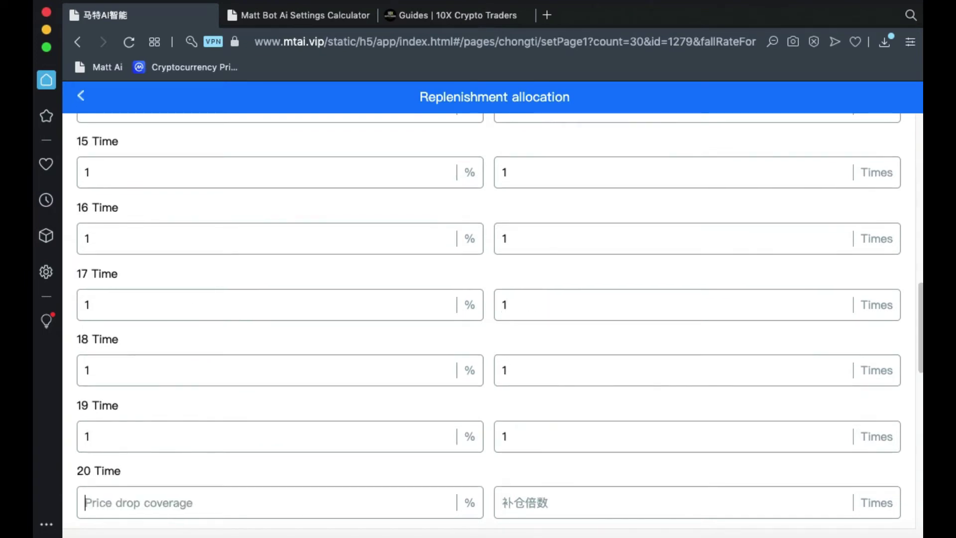
{"action": "type", "text": "\t1\t1\t1\t1\t1\t1\t1\t1\t1\t1\t1\t1\t1\t1\t1\t1\t1\t1\t1\t1\t1\t1\t1\t1\t1\t1\t1\t1\t1\t1\t1\t1\t1\t1\t1\t1\t1\t1\t1\t1"}
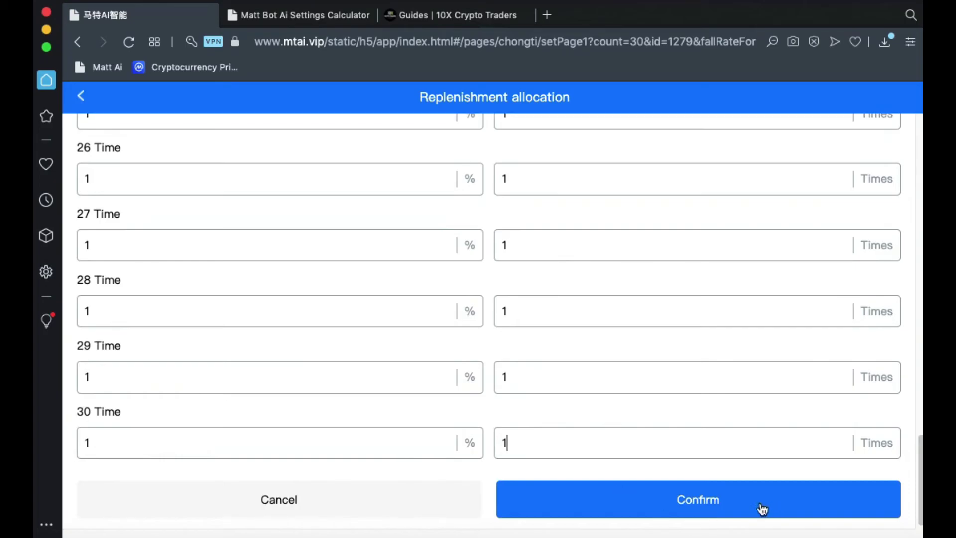
{"action": "left_click", "coordinate": [717, 508]}
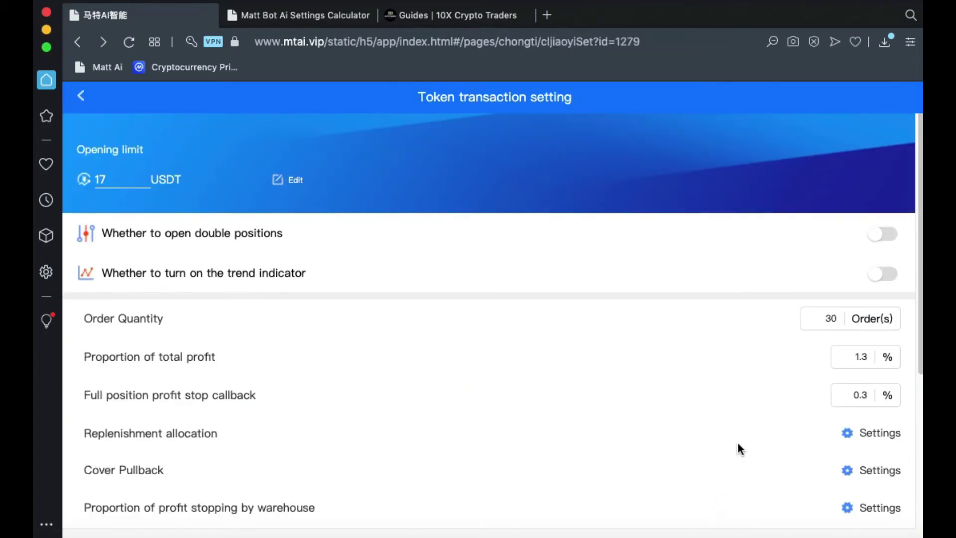
Step: Open the Cover Pullback settings and set the 1 Time through 4 Time entries to .3%
{"action": "scroll", "coordinate": [676, 448], "scroll_direction": "down", "scroll_amount": 3}
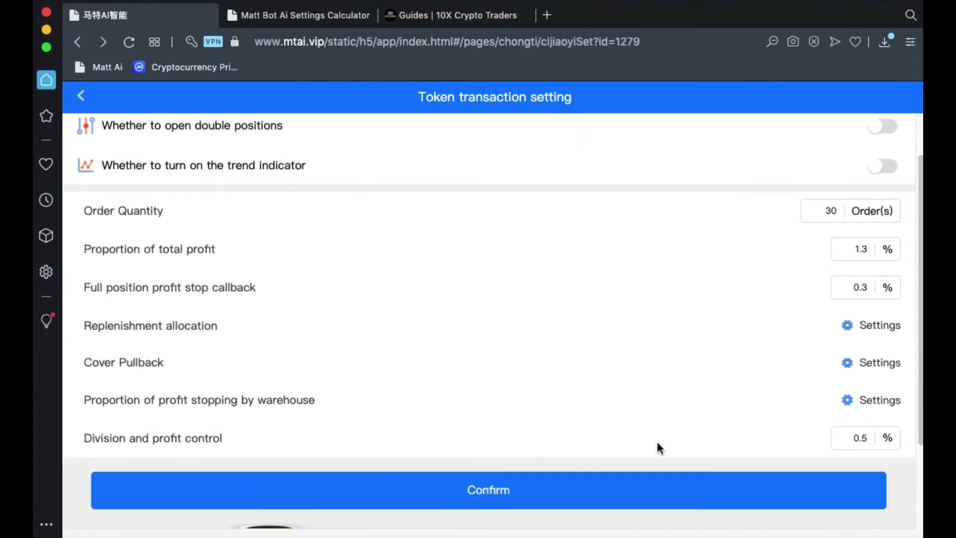
{"action": "left_click", "coordinate": [868, 365]}
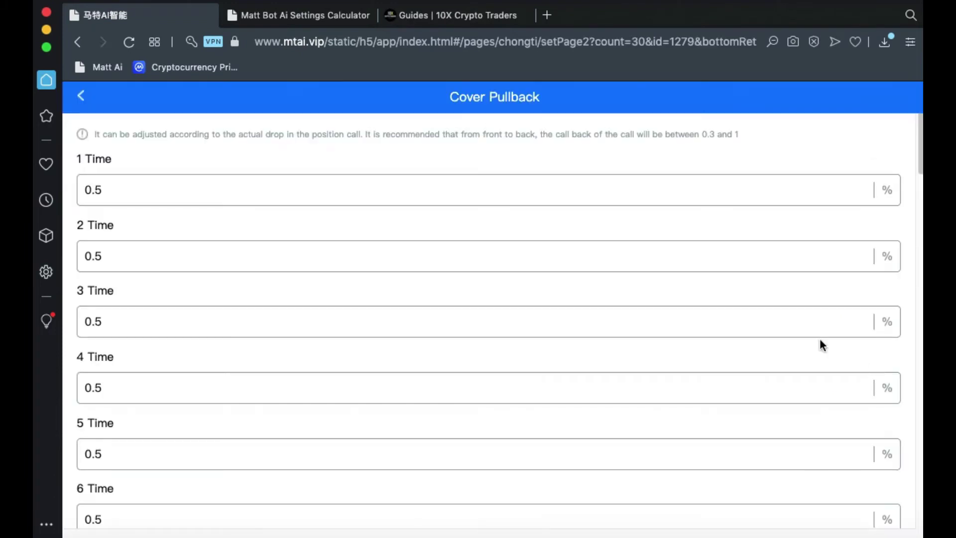
{"action": "scroll", "coordinate": [224, 338], "scroll_direction": "down", "scroll_amount": 1}
{"action": "scroll", "coordinate": [165, 211], "scroll_direction": "up", "scroll_amount": 1}
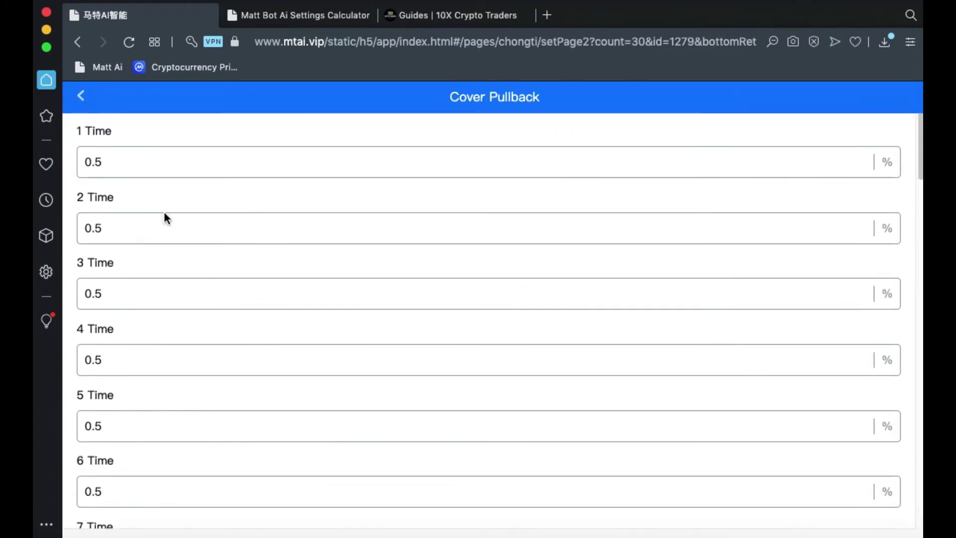
{"action": "left_click", "coordinate": [154, 163]}
{"action": "key", "text": "BackSpace"}
{"action": "type", "text": ".3"}
{"action": "key", "text": "Tab"}
{"action": "key", "text": "shift+Tab"}
{"action": "type", "text": ".3"}
{"action": "key", "text": "Tab"}
{"action": "key", "text": "BackSpace"}
{"action": "type", "text": "."}
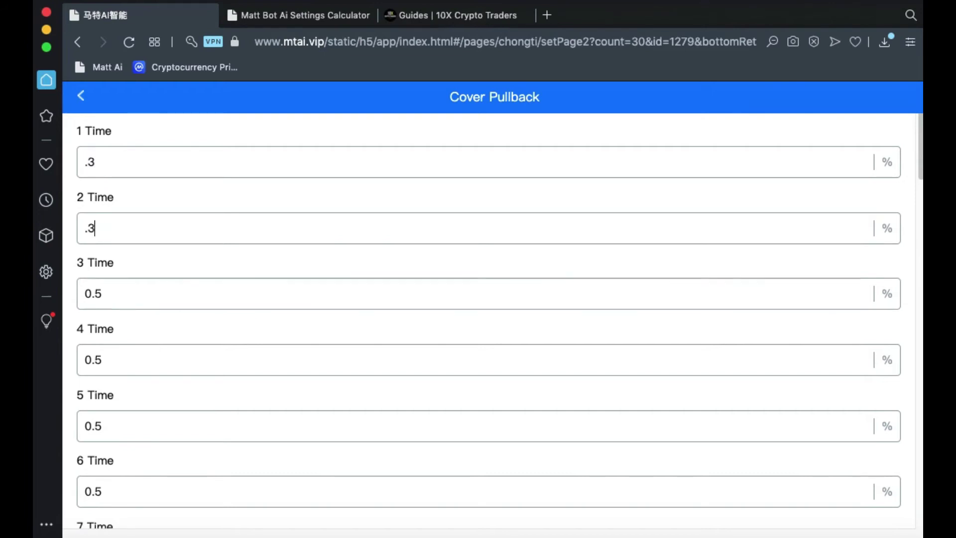
{"action": "key", "text": "BackSpace"}
{"action": "type", "text": ".3"}
{"action": "key", "text": "Tab"}
{"action": "key", "text": "BackSpace"}
{"action": "type", "text": ".3"}
{"action": "key", "text": "Tab"}
Step: Set the Cover Pullback entries 5 Time through 30 Time to .1% and save them
{"action": "scroll", "coordinate": [153, 164], "scroll_direction": "down", "scroll_amount": 5}
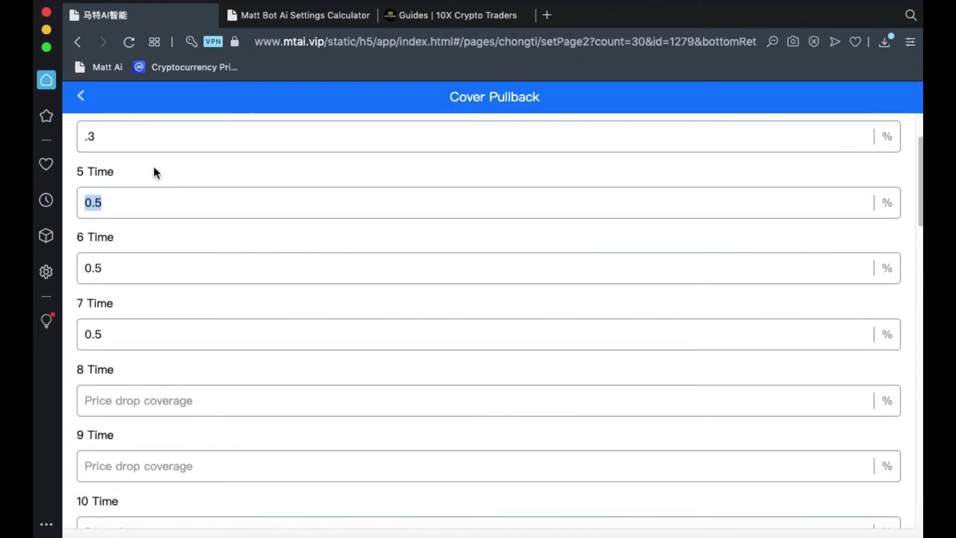
{"action": "type", "text": ".1"}
{"action": "key", "text": "Tab"}
{"action": "type", "text": ".1"}
{"action": "key", "text": "Tab"}
{"action": "type", "text": ".1"}
{"action": "key", "text": "Tab"}
{"action": "type", "text": ".1\t.1\t.1\t.1\t.1\t.1\t.1\t.1\t.1\t.1\t.1\t.1"}
{"action": "key", "text": "Tab"}
{"action": "type", "text": "."}
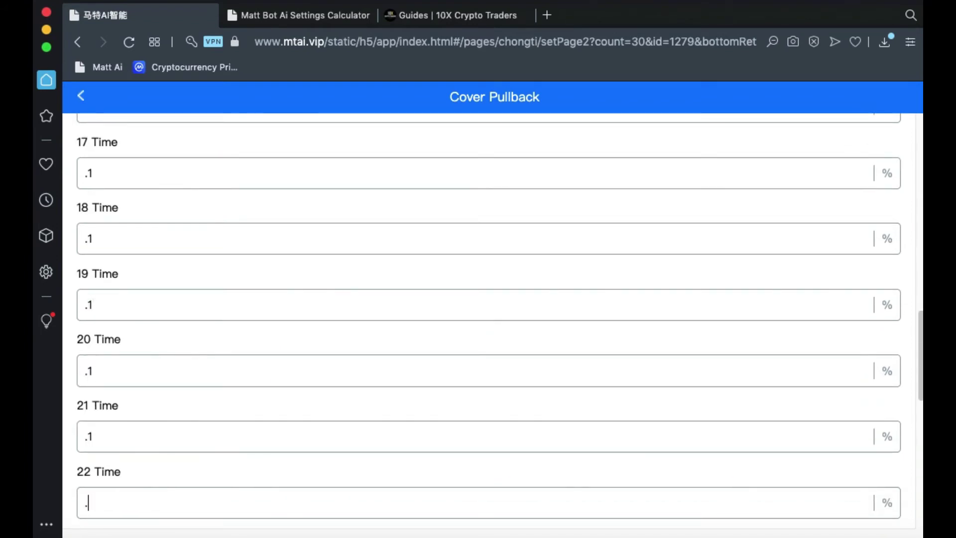
{"action": "type", "text": "1\t.1\t.1\t.1\t.1\t.1\t.1\t.1\t.1\t.1\t.1"}
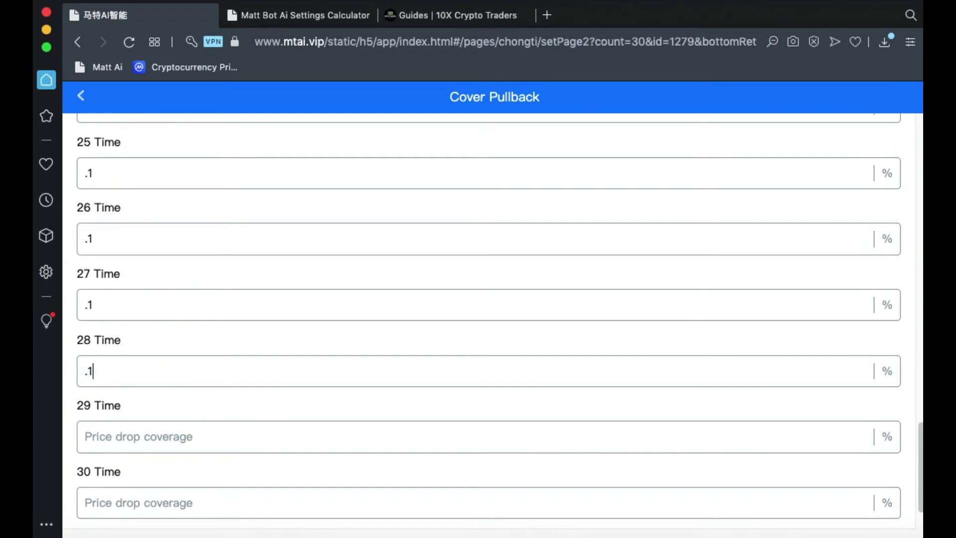
{"action": "scroll", "coordinate": [324, 319], "scroll_direction": "down", "scroll_amount": 2}
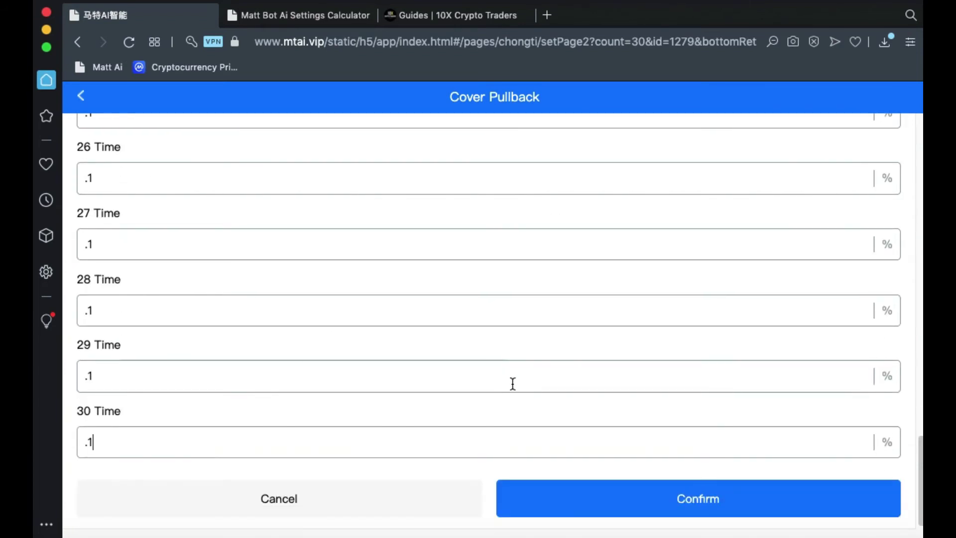
{"action": "left_click", "coordinate": [700, 499]}
Step: Set the Proportion of profit stopping by warehouse to 1% for entries 5 Time through 30 Time, and save it
{"action": "scroll", "coordinate": [787, 378], "scroll_direction": "down", "scroll_amount": 3}
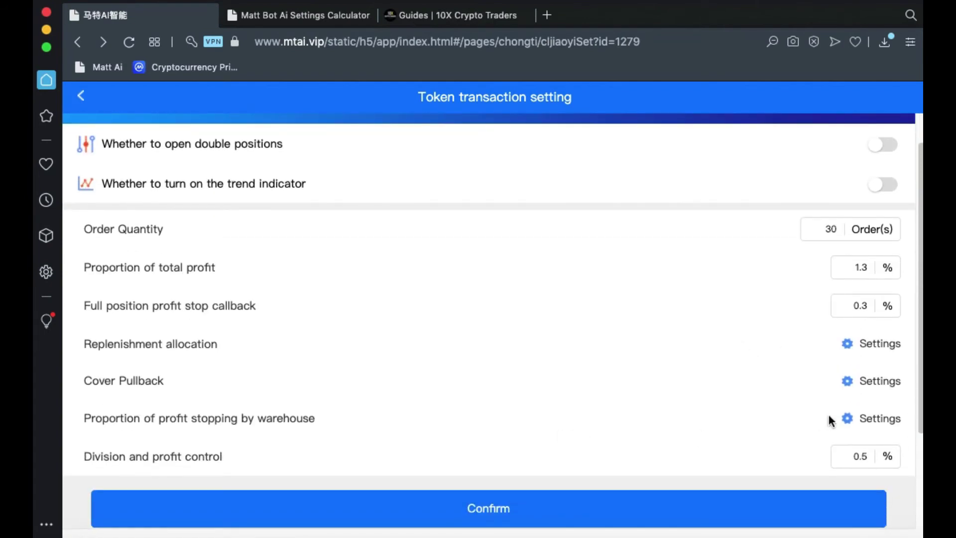
{"action": "left_click", "coordinate": [870, 418]}
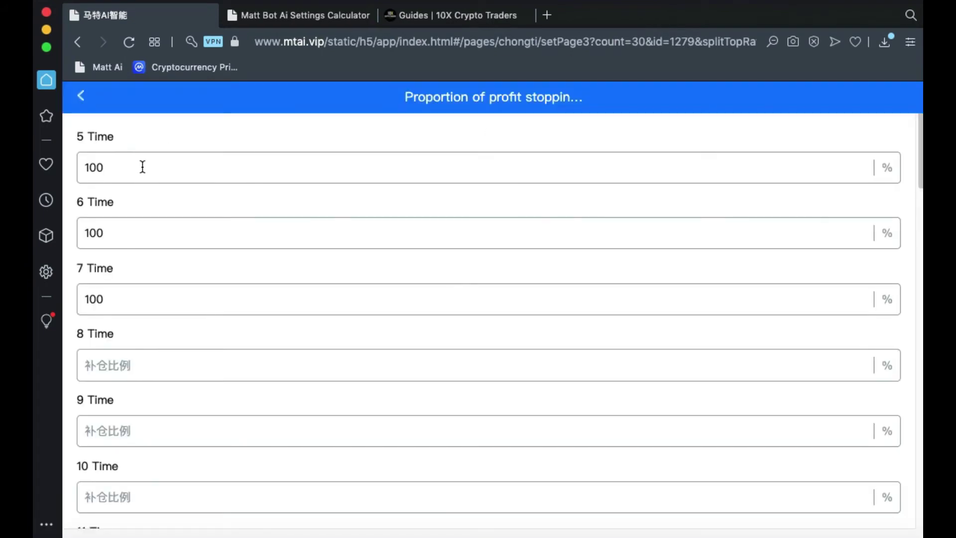
{"action": "left_click", "coordinate": [142, 167]}
{"action": "key", "text": "BackSpace"}
{"action": "key", "text": "BackSpace"}
{"action": "key", "text": "Tab"}
{"action": "type", "text": "1"}
{"action": "key", "text": "Tab"}
{"action": "type", "text": "1\t1\t1\t1\t1\t1\t1"}
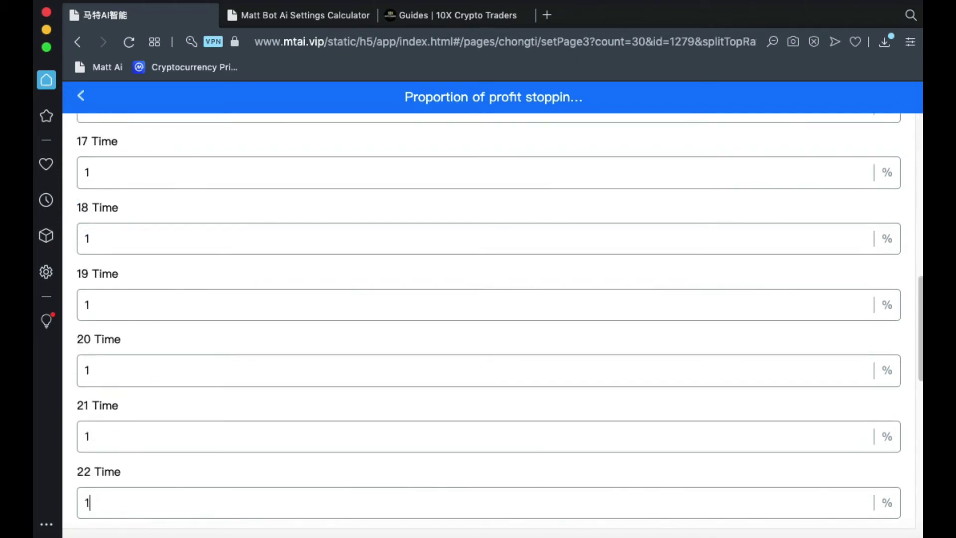
{"action": "type", "text": "\t1\t1\t1\t1\t1\t1\t1\t1\t1\t1\t1\t1\t1\t1\t1\t1\t1"}
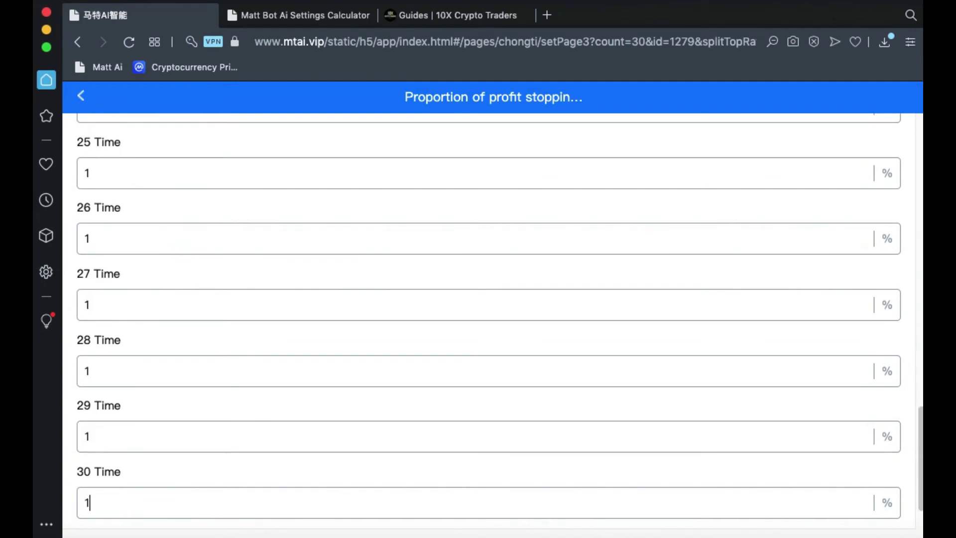
{"action": "scroll", "coordinate": [483, 197], "scroll_direction": "down", "scroll_amount": 2}
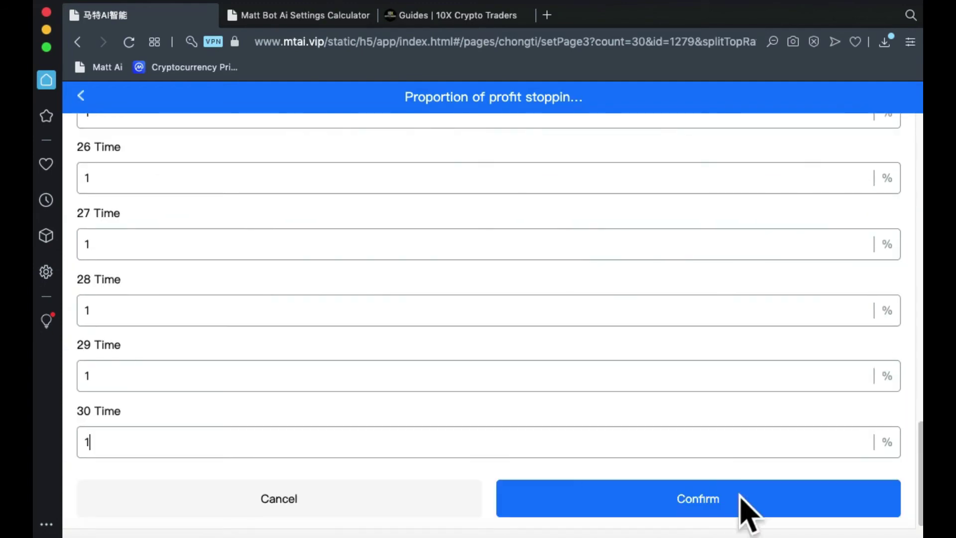
{"action": "left_click", "coordinate": [704, 497]}
Step: Set Division and profit control to .1% and save the Token transaction setting
{"action": "scroll", "coordinate": [809, 430], "scroll_direction": "down", "scroll_amount": 5}
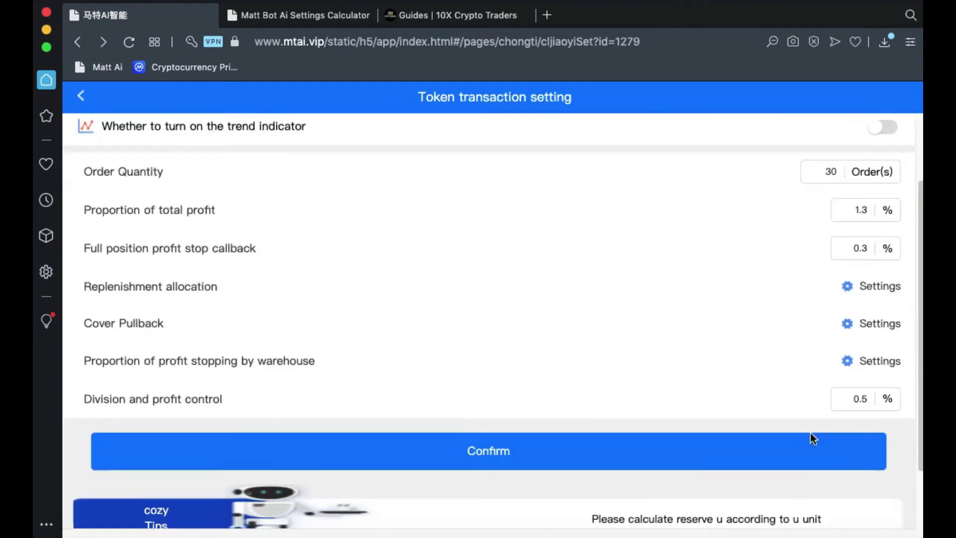
{"action": "scroll", "coordinate": [811, 435], "scroll_direction": "down", "scroll_amount": 2}
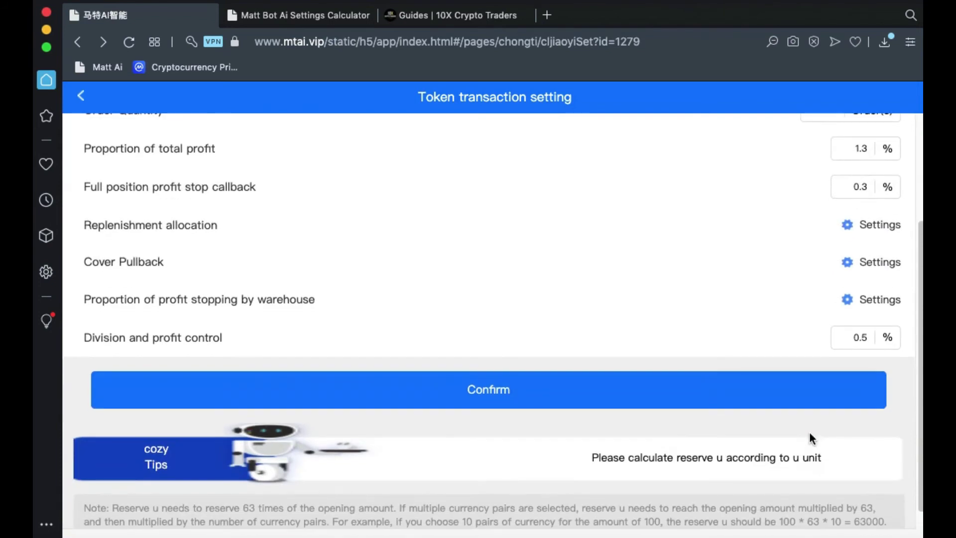
{"action": "left_click", "coordinate": [867, 337]}
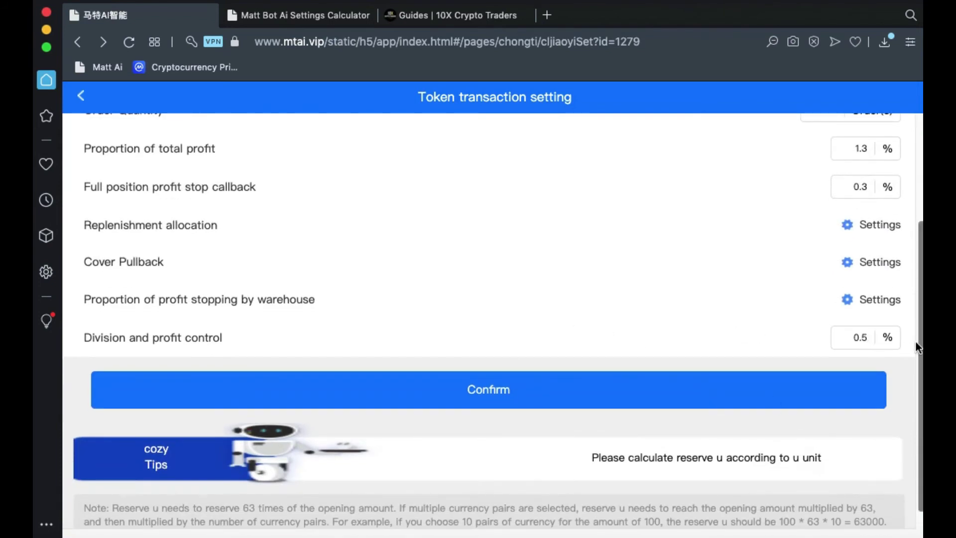
{"action": "key", "text": "BackSpace"}
{"action": "key", "text": "BackSpace"}
{"action": "type", "text": ".1"}
{"action": "left_click", "coordinate": [486, 393]}
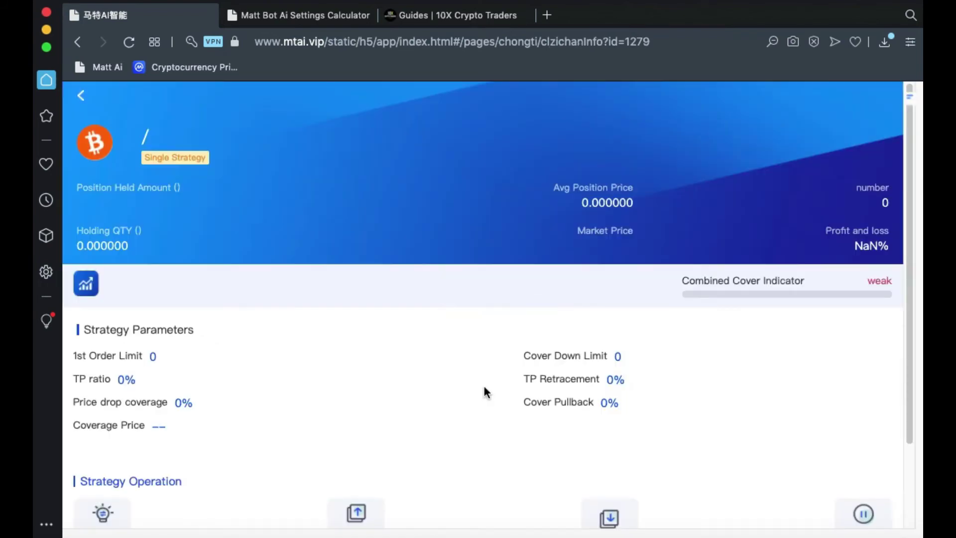
Step: Start the ETH/USDT strategy and confirm the start
{"action": "scroll", "coordinate": [607, 414], "scroll_direction": "down", "scroll_amount": 2}
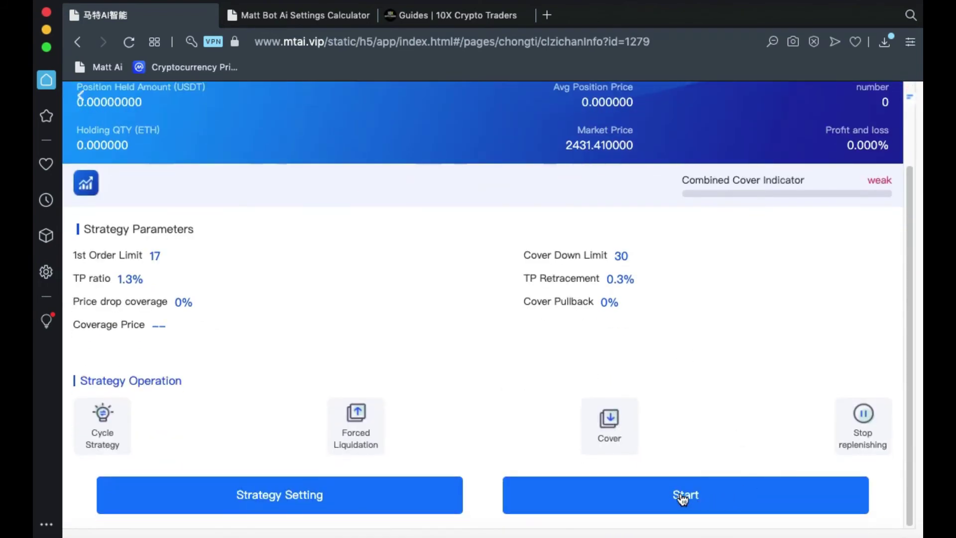
{"action": "left_click", "coordinate": [681, 499]}
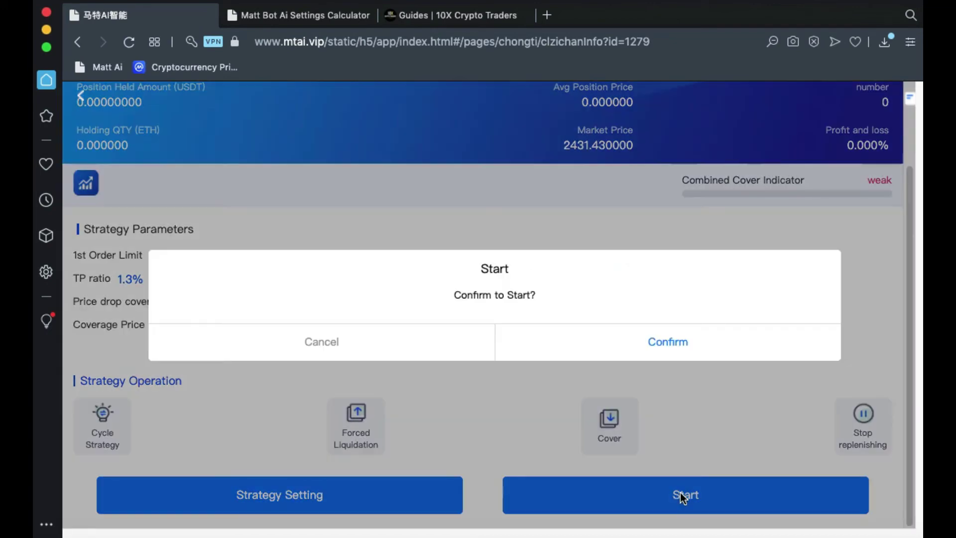
{"action": "left_click", "coordinate": [654, 341]}
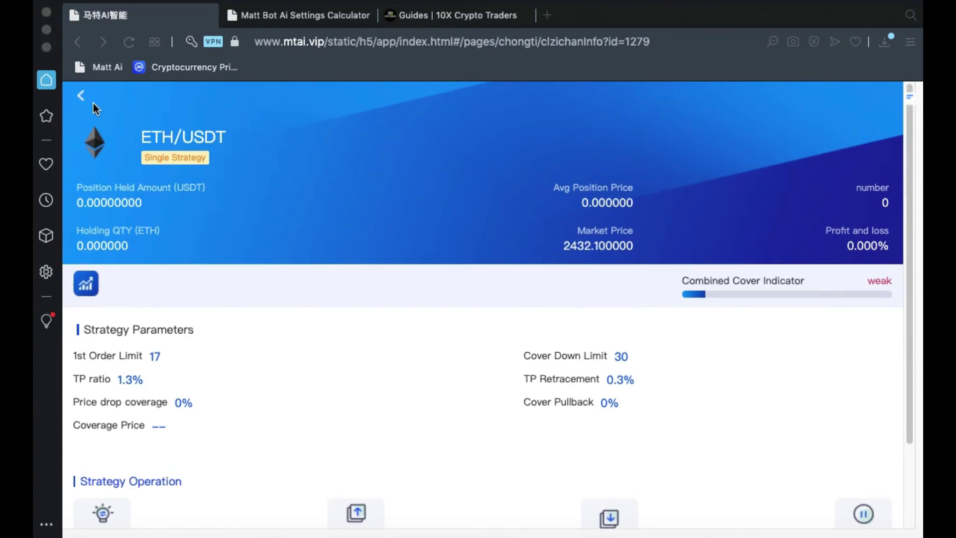
Step: Return to the token list, select several tokens including IOTA, EOS and DASH, and open Strategy Setting for the selected tokens
{"action": "left_click", "coordinate": [81, 96]}
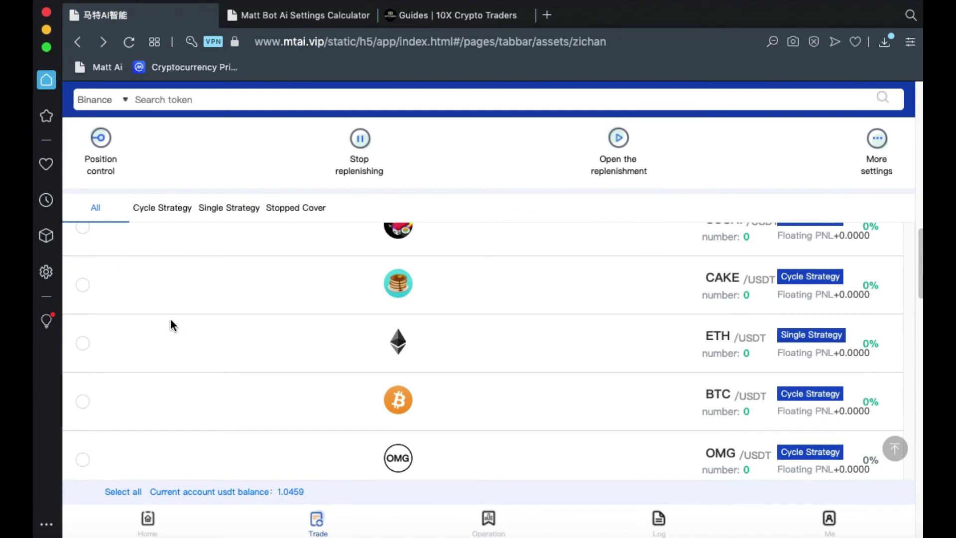
{"action": "left_click", "coordinate": [82, 284]}
{"action": "left_click", "coordinate": [82, 344]}
{"action": "scroll", "coordinate": [156, 384], "scroll_direction": "down", "scroll_amount": 4}
{"action": "left_click", "coordinate": [82, 348]}
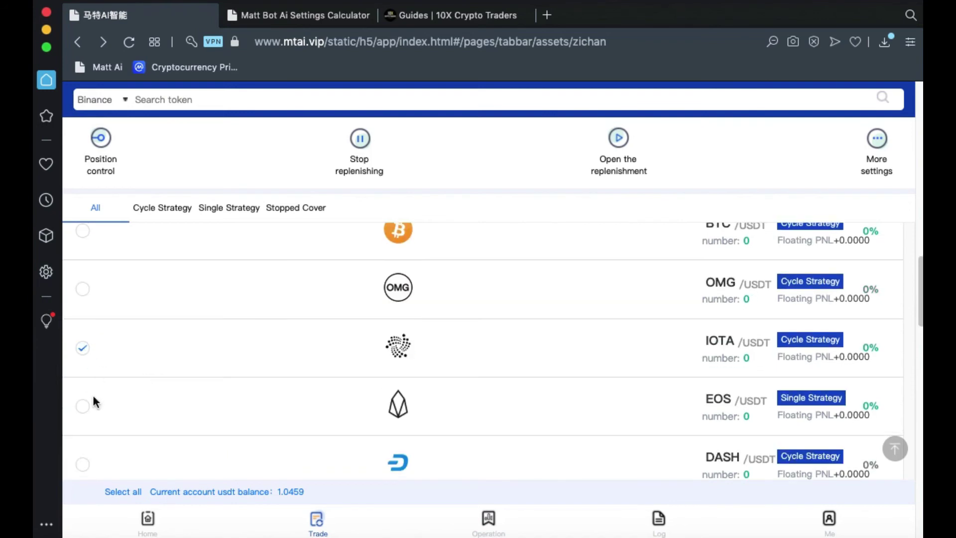
{"action": "left_click", "coordinate": [82, 405]}
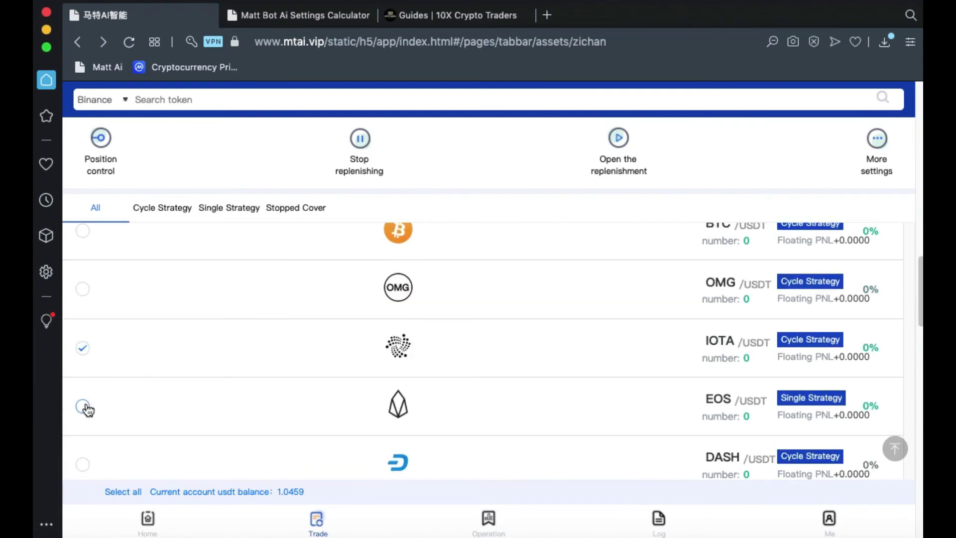
{"action": "left_click", "coordinate": [83, 464]}
{"action": "left_click", "coordinate": [877, 142]}
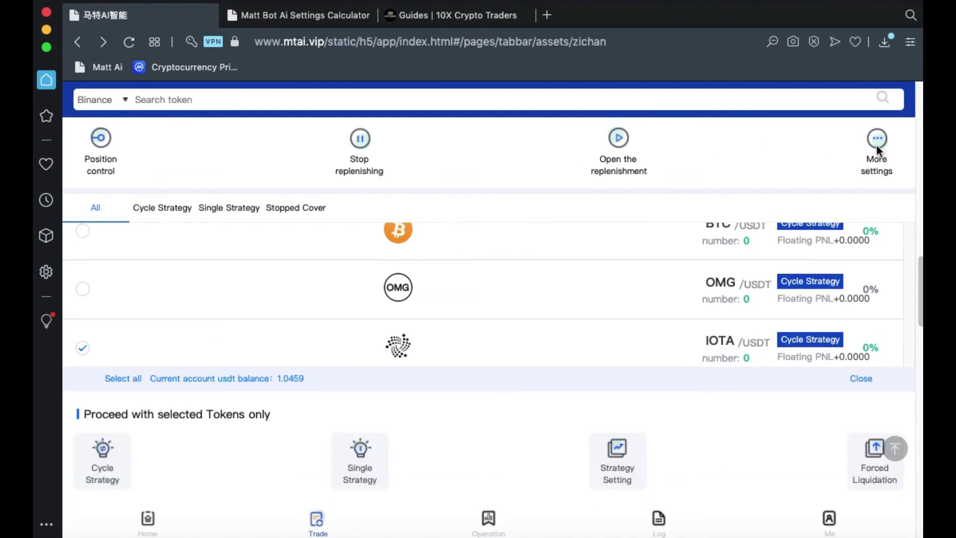
{"action": "left_click", "coordinate": [615, 455]}
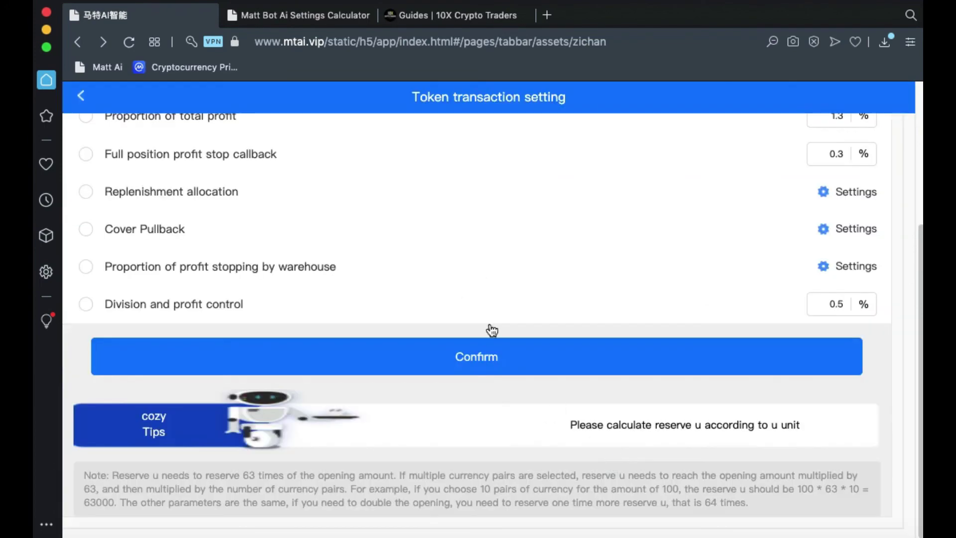
Step: Include every parameter in the bulk token transaction settings, from Opening limit through Division and profit control
{"action": "scroll", "coordinate": [369, 232], "scroll_direction": "up", "scroll_amount": 5}
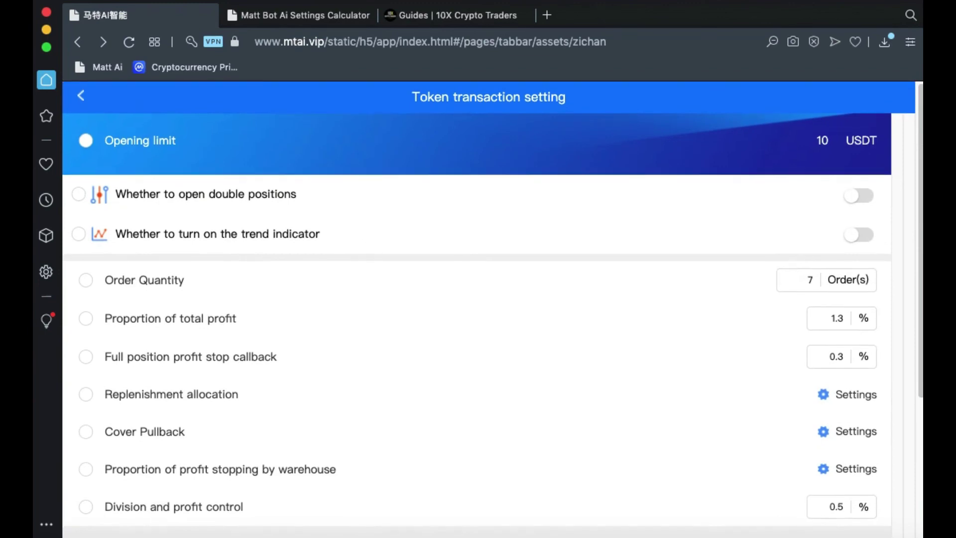
{"action": "left_click", "coordinate": [86, 141]}
{"action": "left_click", "coordinate": [79, 194]}
{"action": "left_click", "coordinate": [79, 234]}
{"action": "left_click", "coordinate": [85, 279]}
{"action": "left_click", "coordinate": [86, 357]}
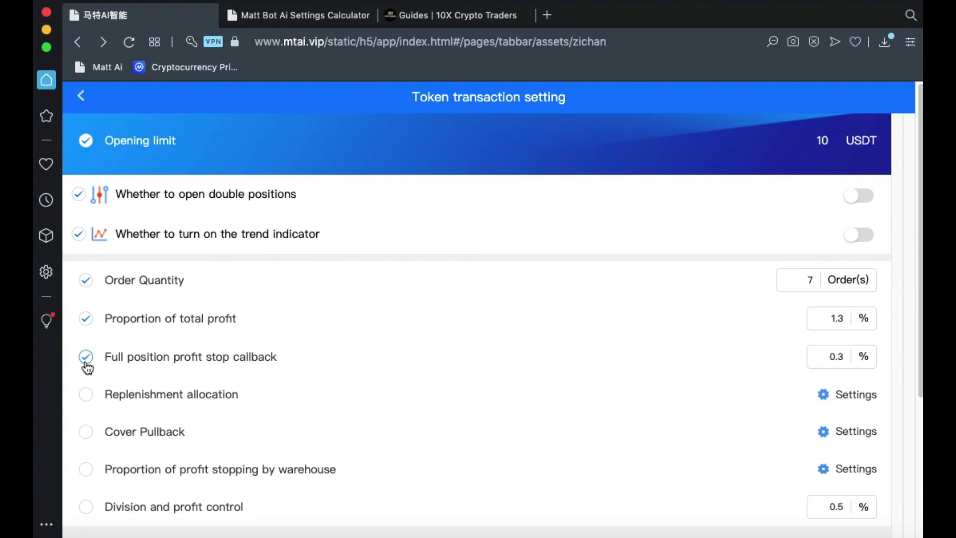
{"action": "left_click", "coordinate": [86, 395]}
{"action": "left_click", "coordinate": [87, 434]}
{"action": "left_click", "coordinate": [86, 471]}
{"action": "left_click", "coordinate": [87, 506]}
Step: Set the bulk Opening limit to 17 USDT and the Order Quantity to 30 orders, and save the settings
{"action": "key", "text": "BackSpace"}
{"action": "type", "text": "3"}
{"action": "key", "text": "BackSpace"}
{"action": "key", "text": "Delete"}
{"action": "type", "text": "17"}
{"action": "left_click", "coordinate": [811, 275]}
{"action": "key", "text": "BackSpace"}
{"action": "type", "text": "30"}
{"action": "scroll", "coordinate": [843, 477], "scroll_direction": "down", "scroll_amount": 3}
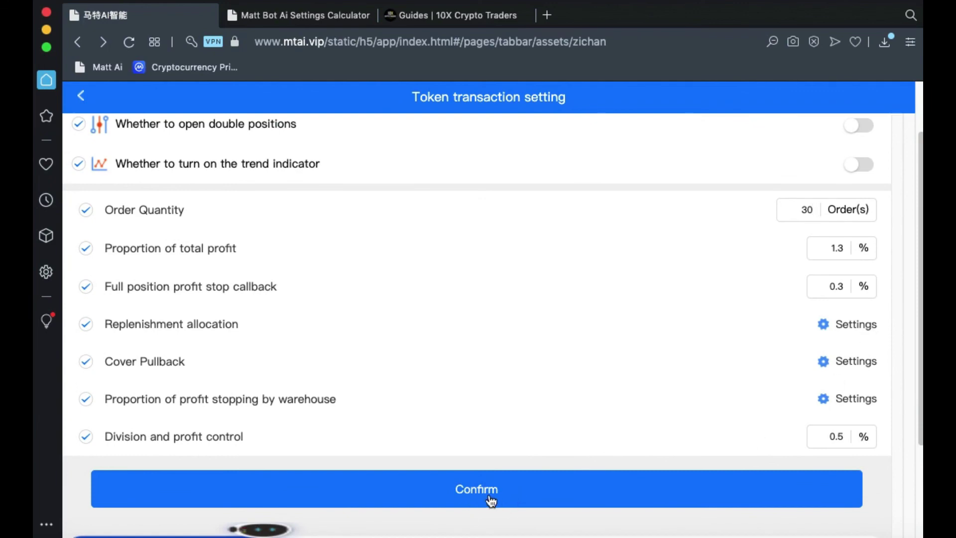
{"action": "left_click", "coordinate": [431, 495]}
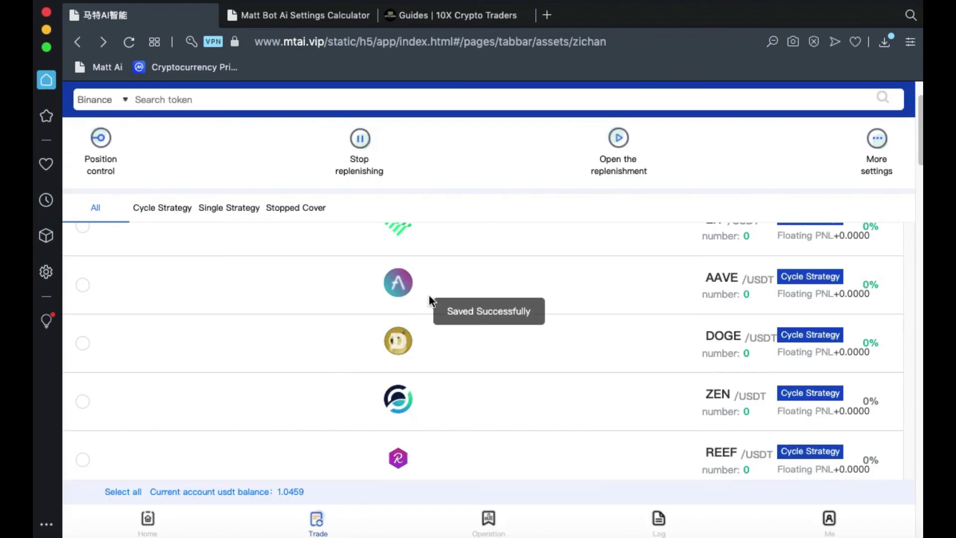
Step: Check the strategy parameters of the AAVE/USDT pair and return to the token list
{"action": "left_click", "coordinate": [721, 274]}
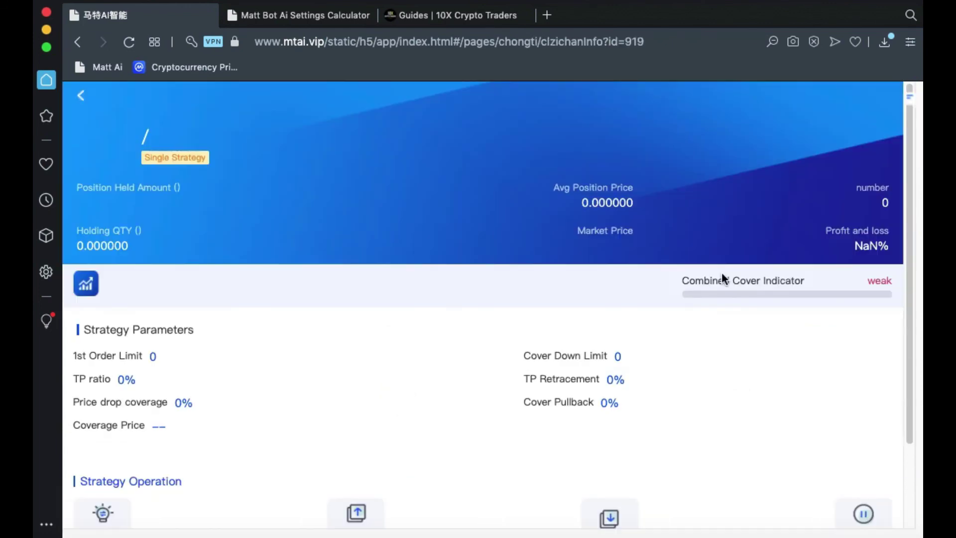
{"action": "scroll", "coordinate": [755, 452], "scroll_direction": "down", "scroll_amount": 2}
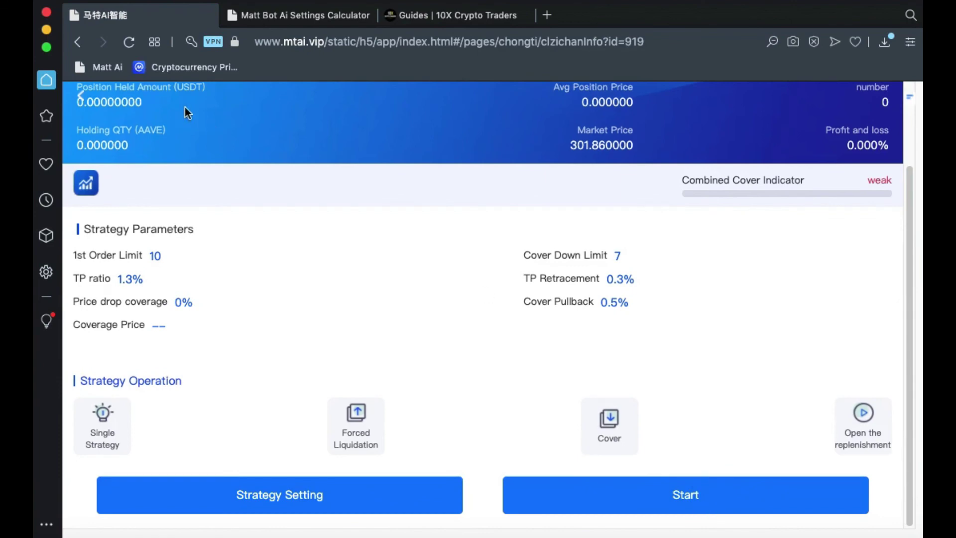
{"action": "left_click", "coordinate": [75, 96]}
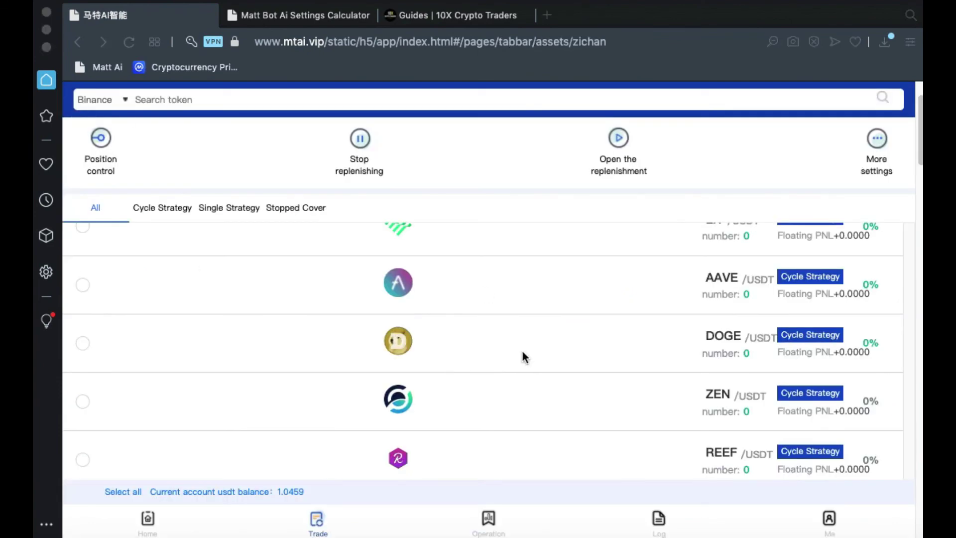